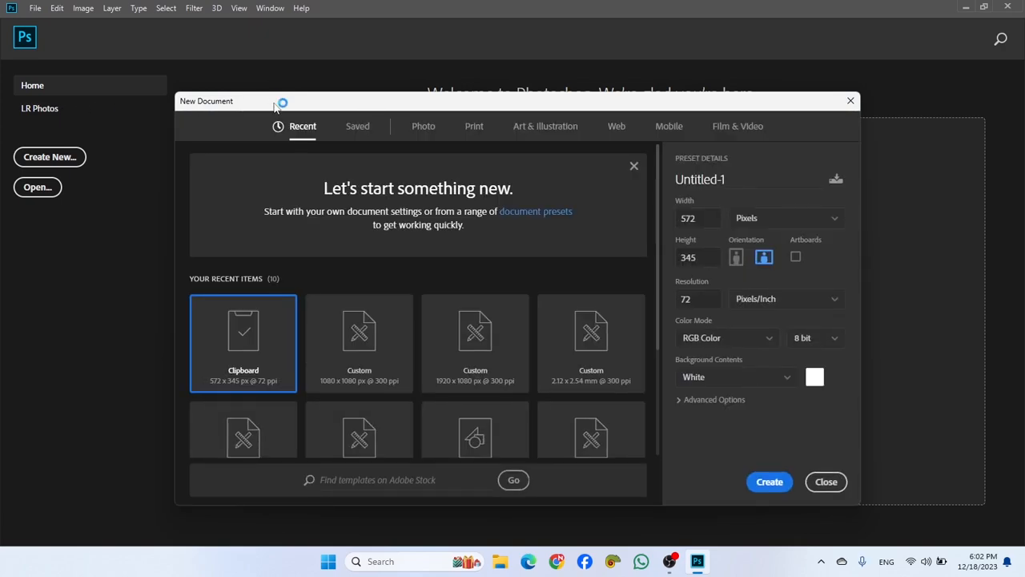
Set the new document's size to 25 mm wide by 30 mm high, using millimeters as the unit.
drag(274, 104, 229, 73)
click(714, 198)
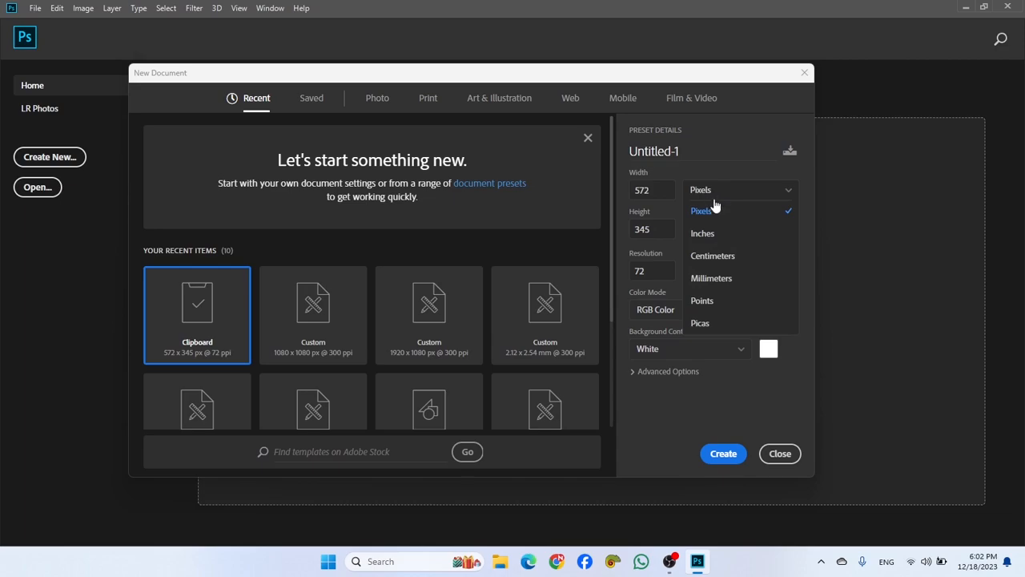
click(712, 280)
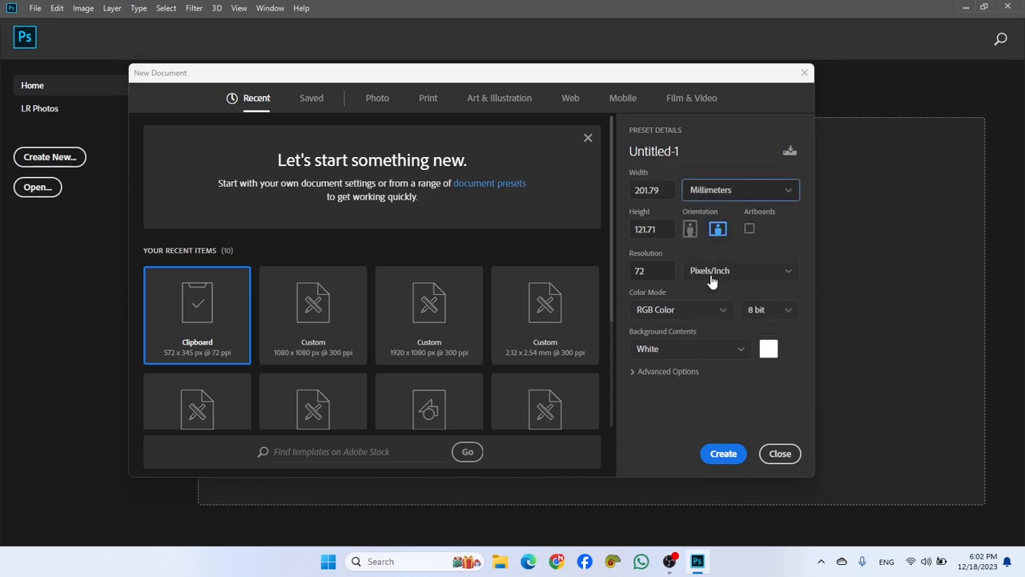
click(664, 191)
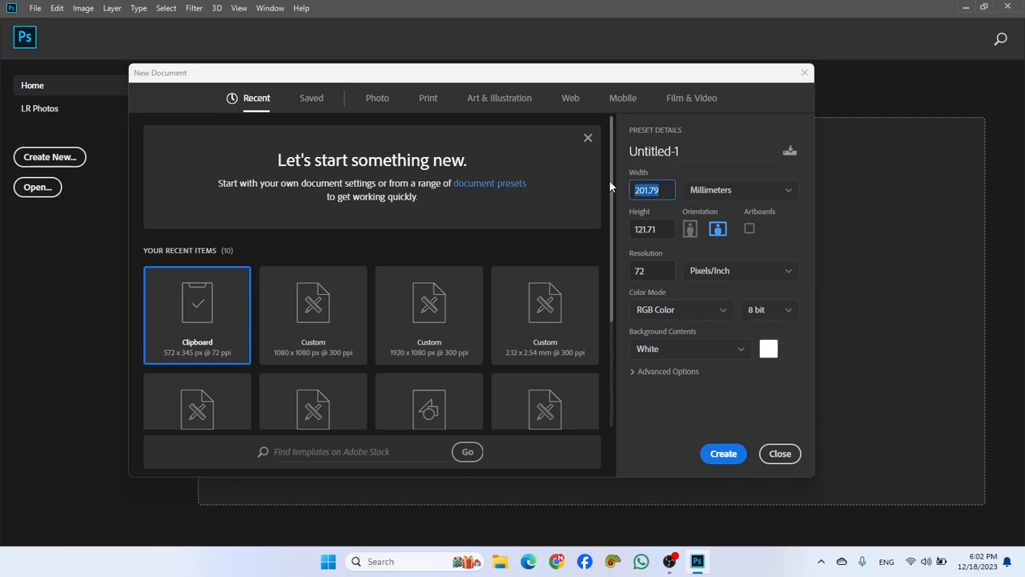
text(25)
key(Tab)
text(30)
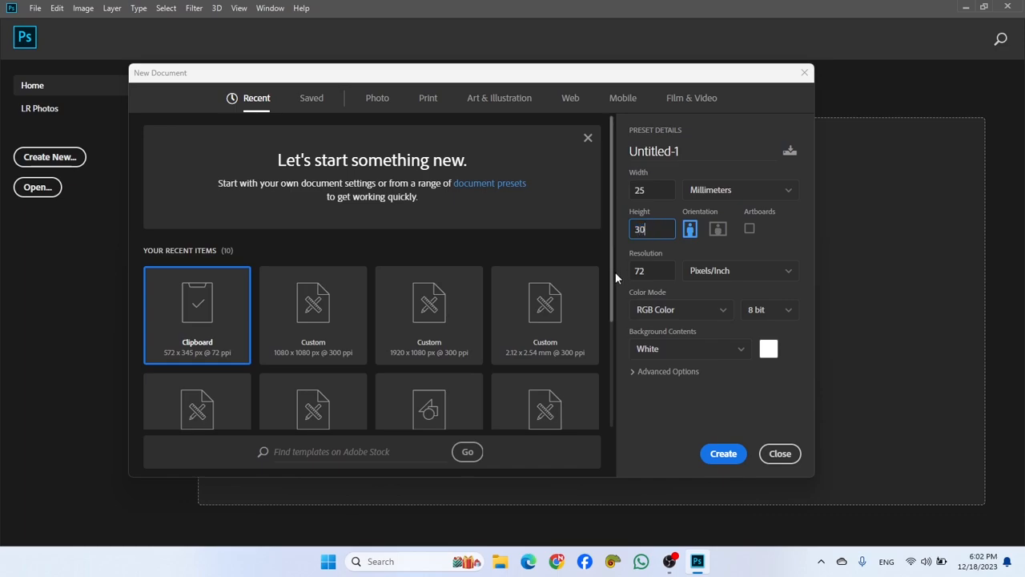
Set the resolution to 300 pixels/inch and the color mode to CMYK Color, and create the document.
click(656, 271)
text(3000)
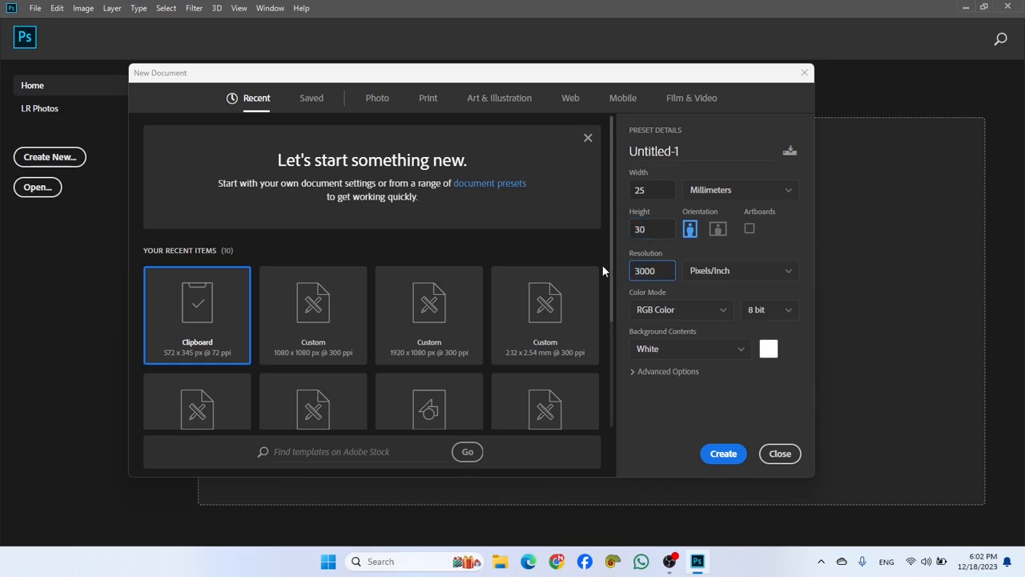
key(BackSpace)
click(671, 314)
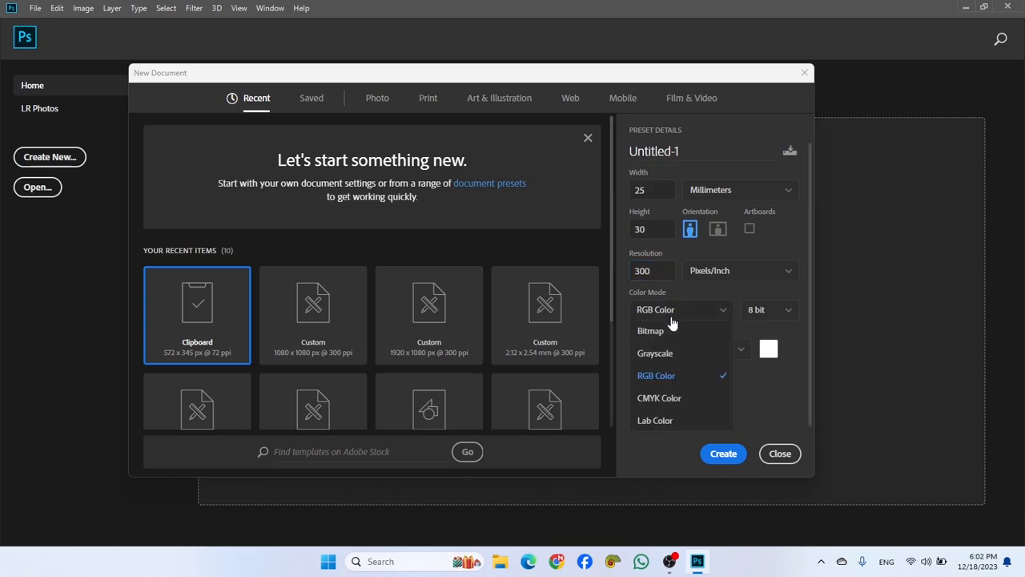
click(677, 399)
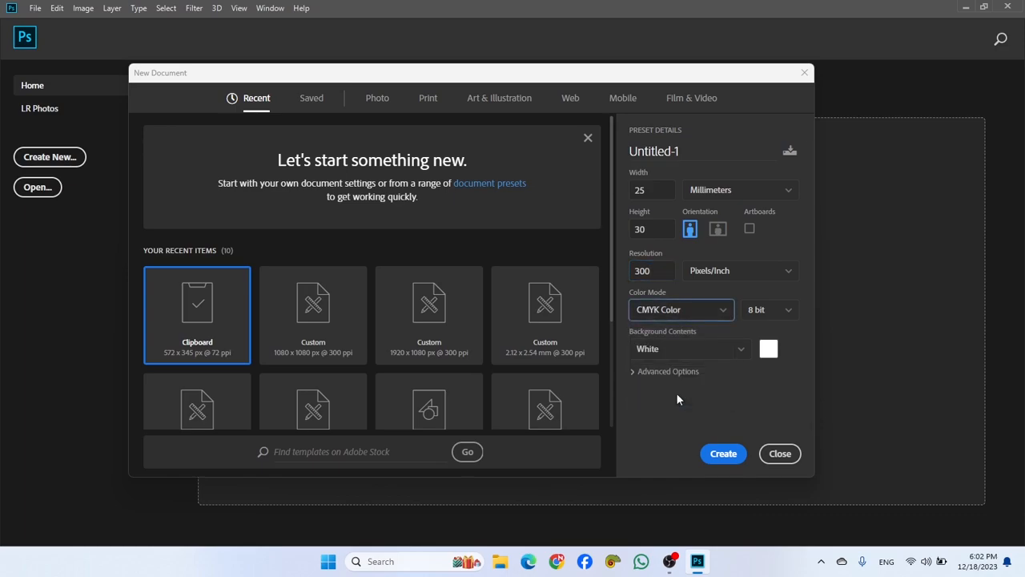
click(724, 455)
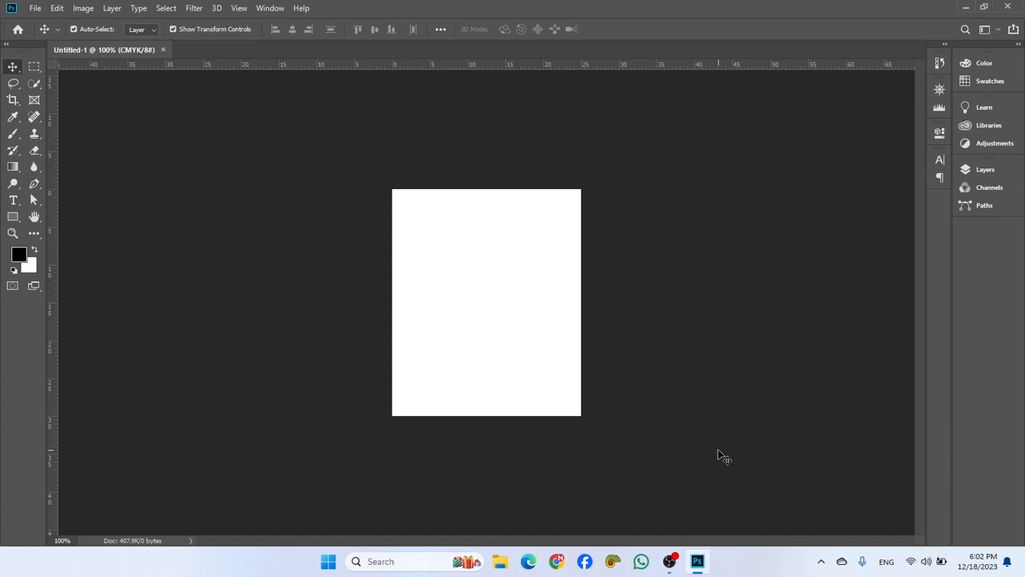
Switch to Chrome from the desktop and open the remove.bg website.
click(965, 8)
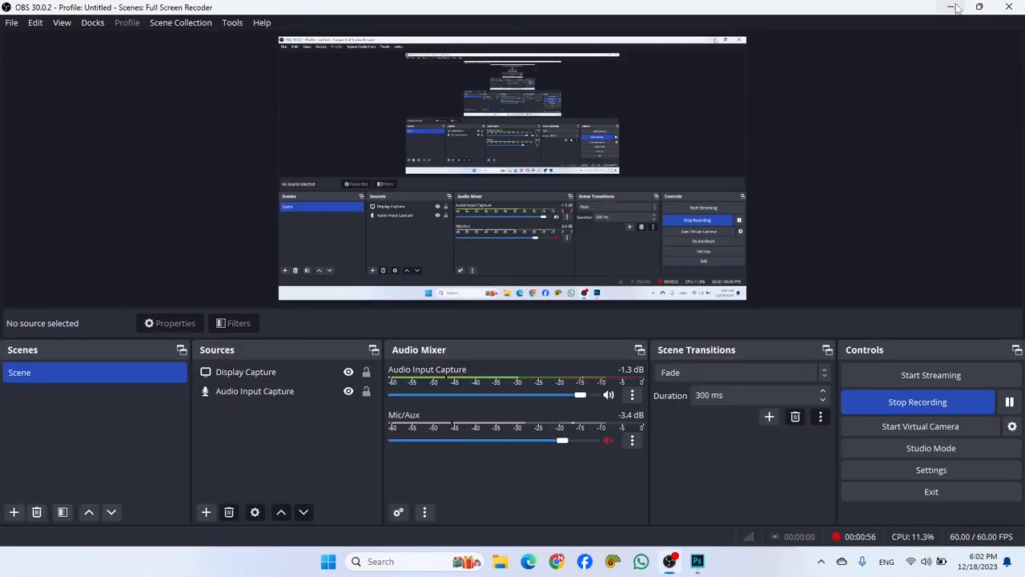
click(953, 7)
click(103, 311)
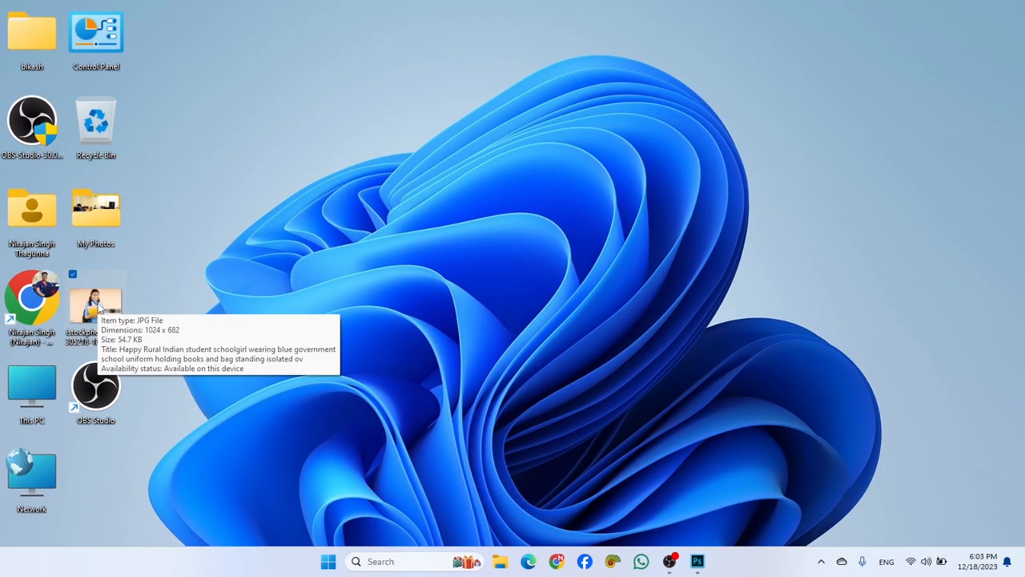
click(31, 300)
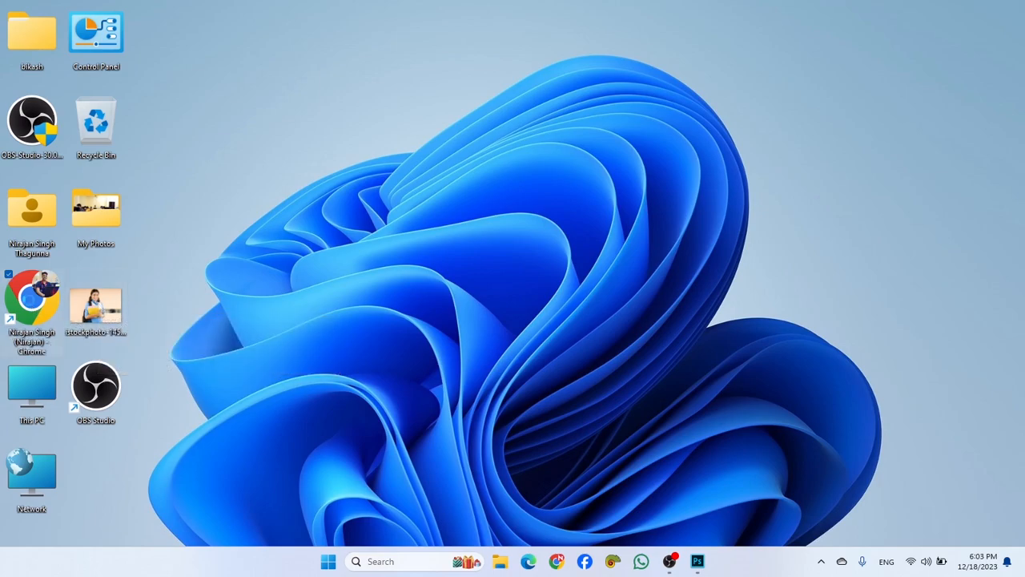
double_click(31, 303)
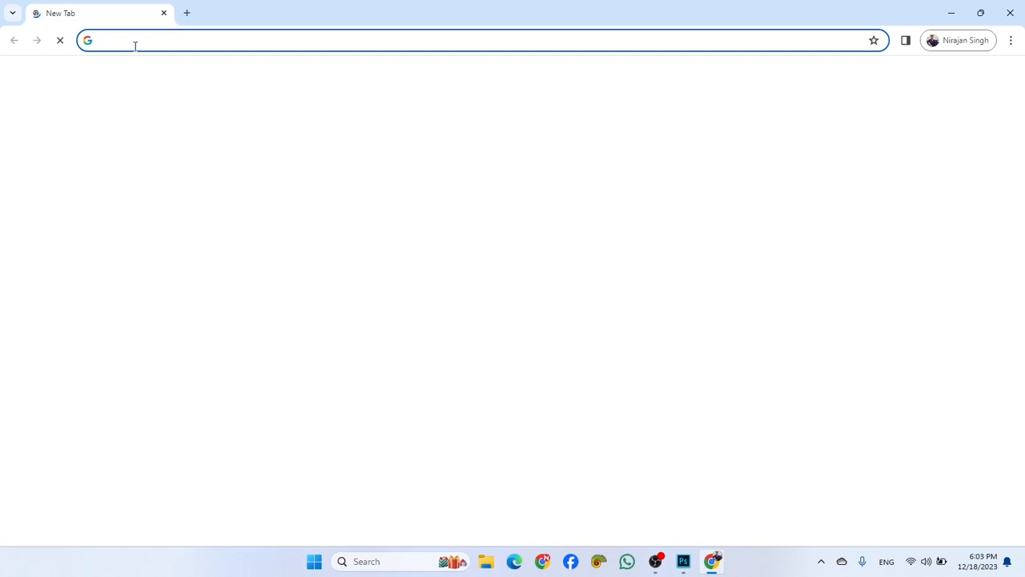
click(133, 44)
text(remove.bg)
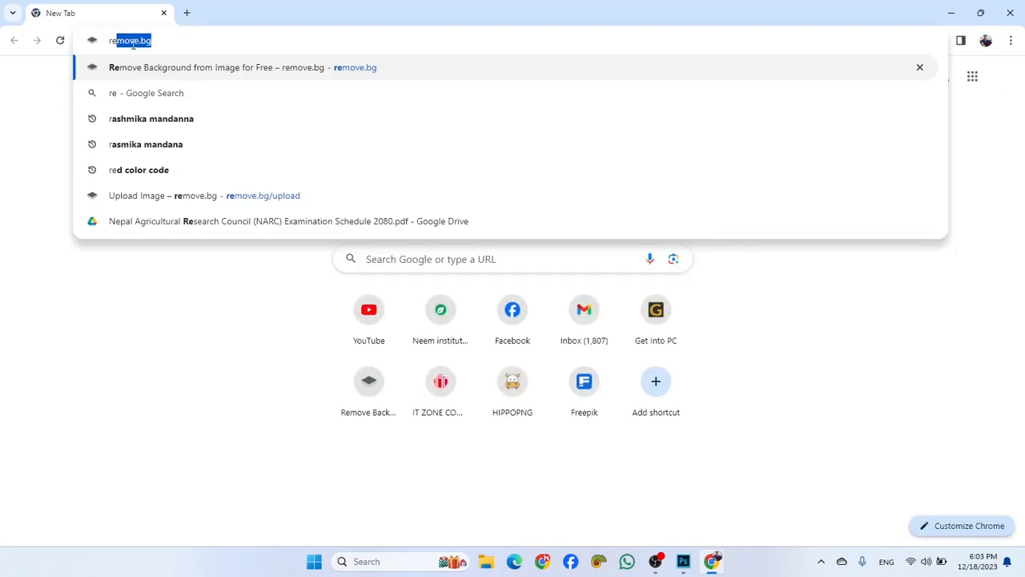
key(Return)
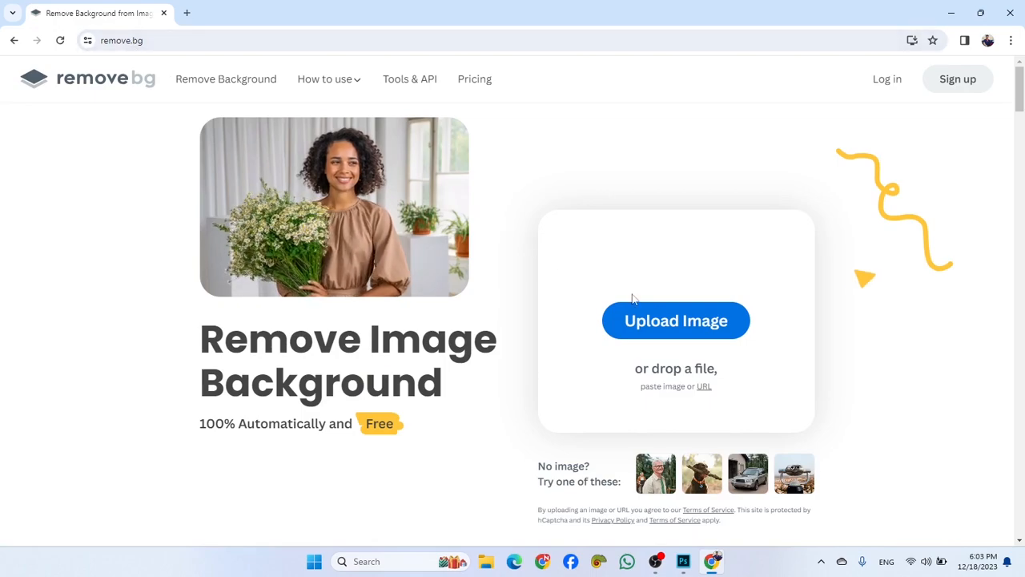
click(660, 321)
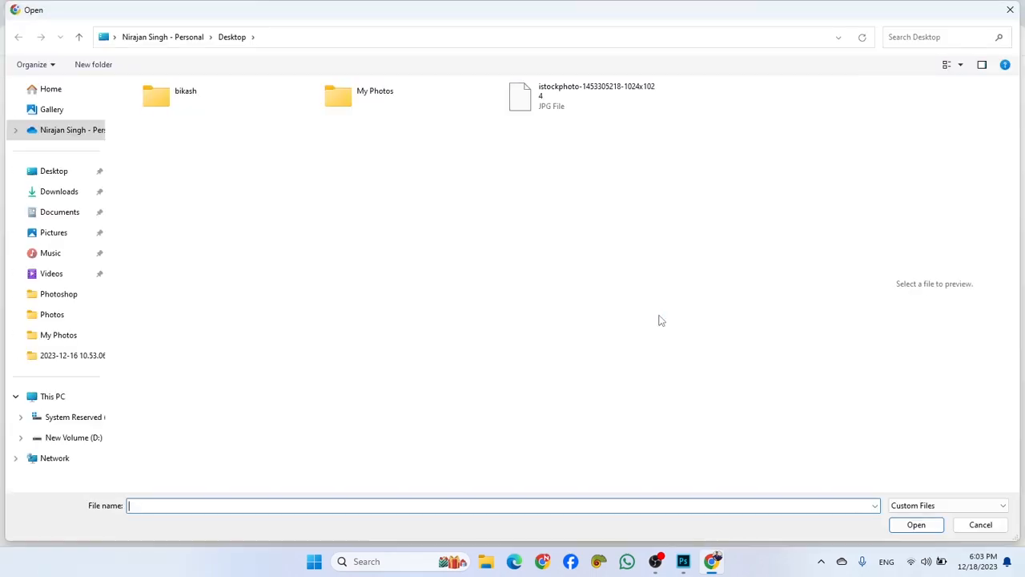
click(48, 174)
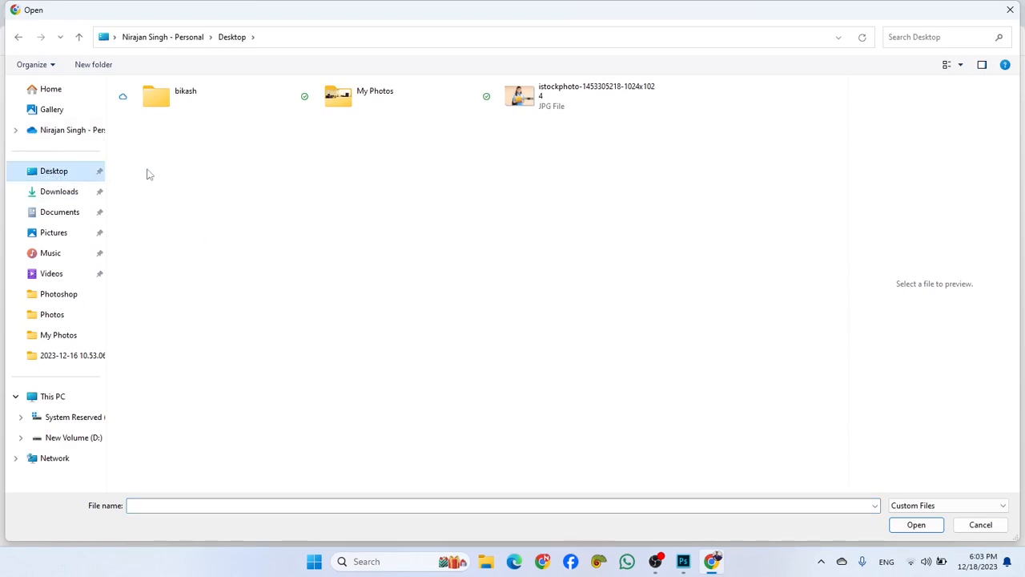
click(582, 95)
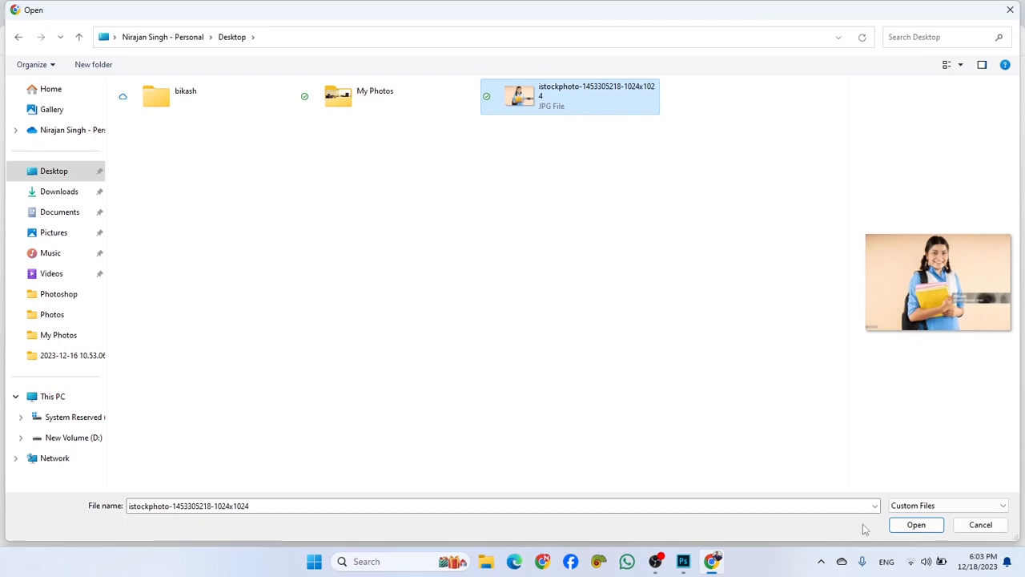
click(898, 528)
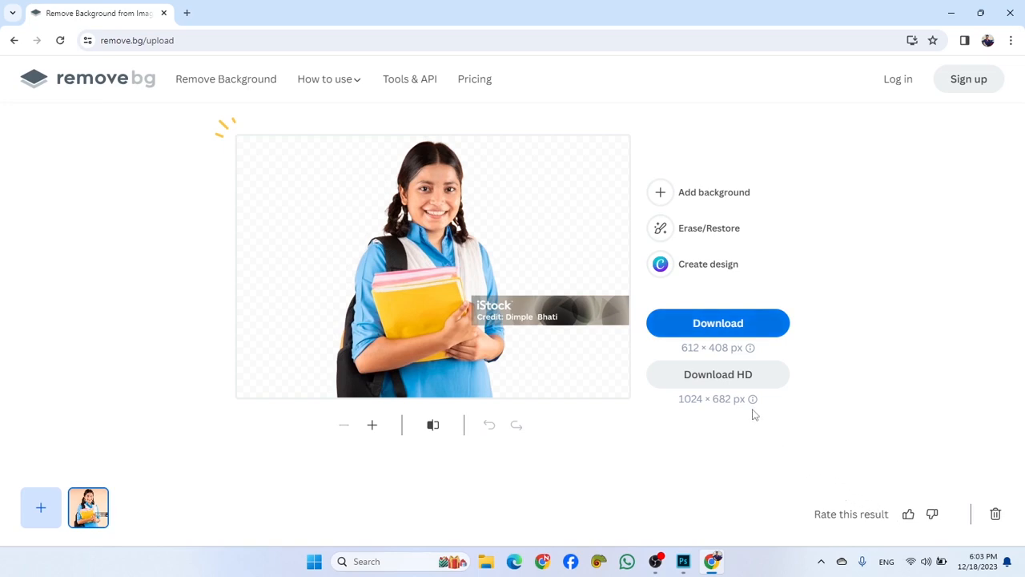
Review Chrome's download settings for the save location and the option to ask where to save each file.
click(1011, 40)
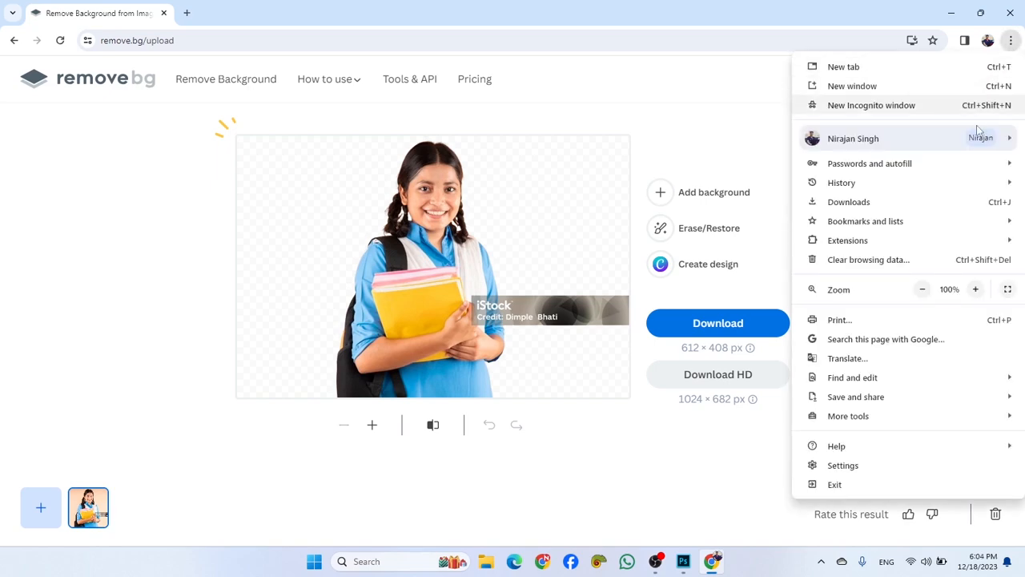
click(903, 467)
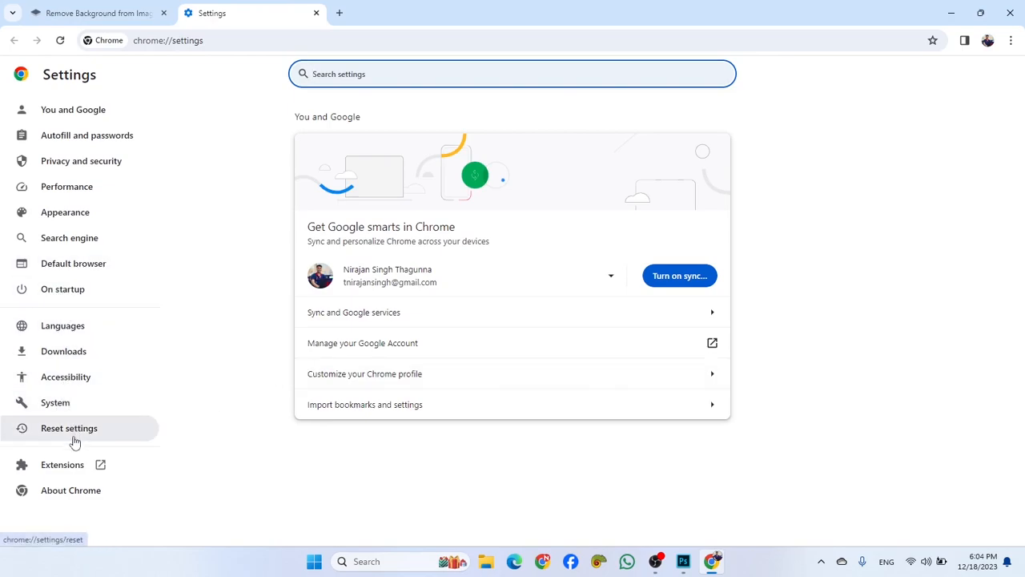
click(64, 360)
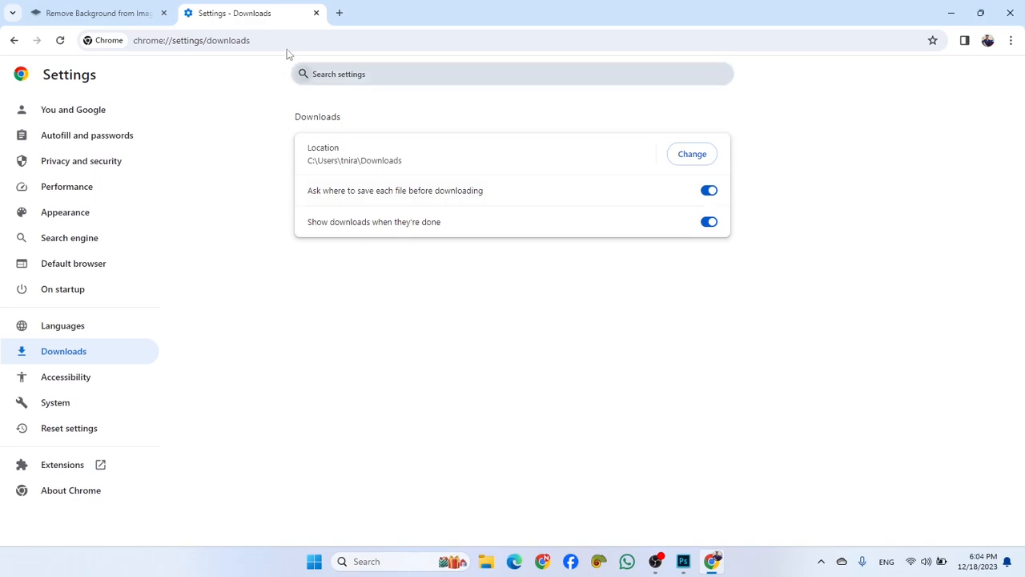
click(317, 13)
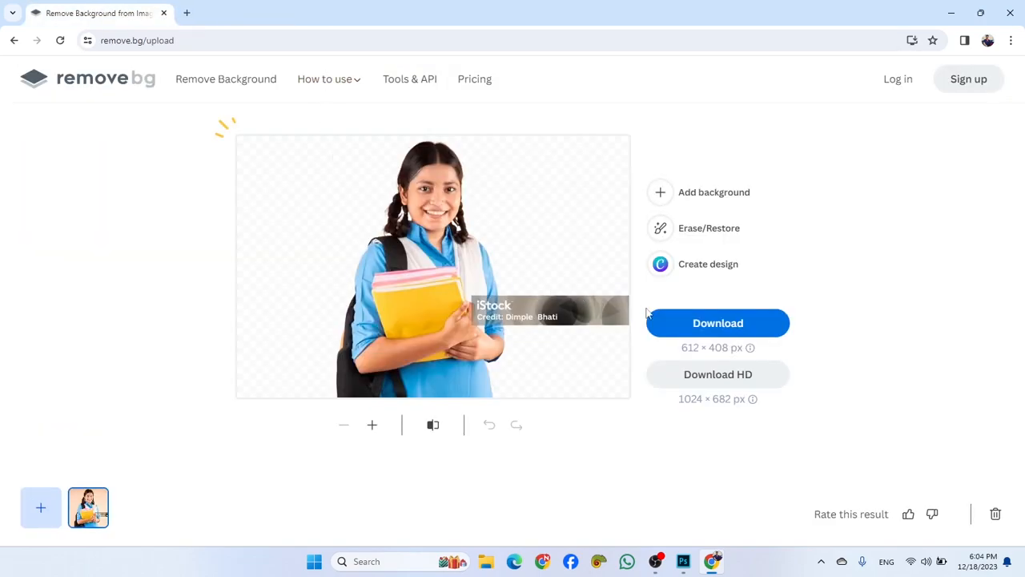
Download the standard-resolution cutout and save it to the Desktop as a PNG image named j.
click(724, 330)
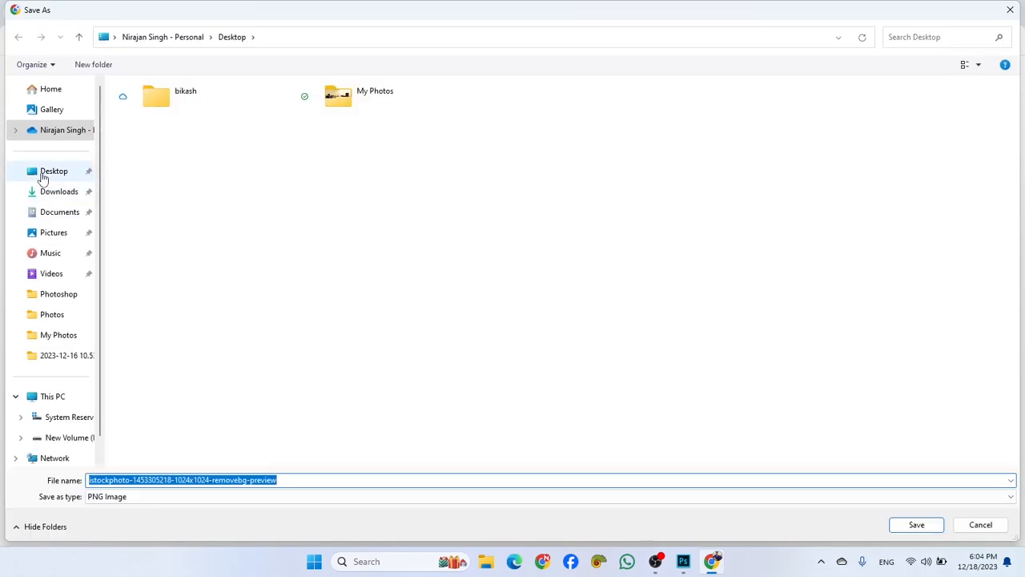
click(43, 177)
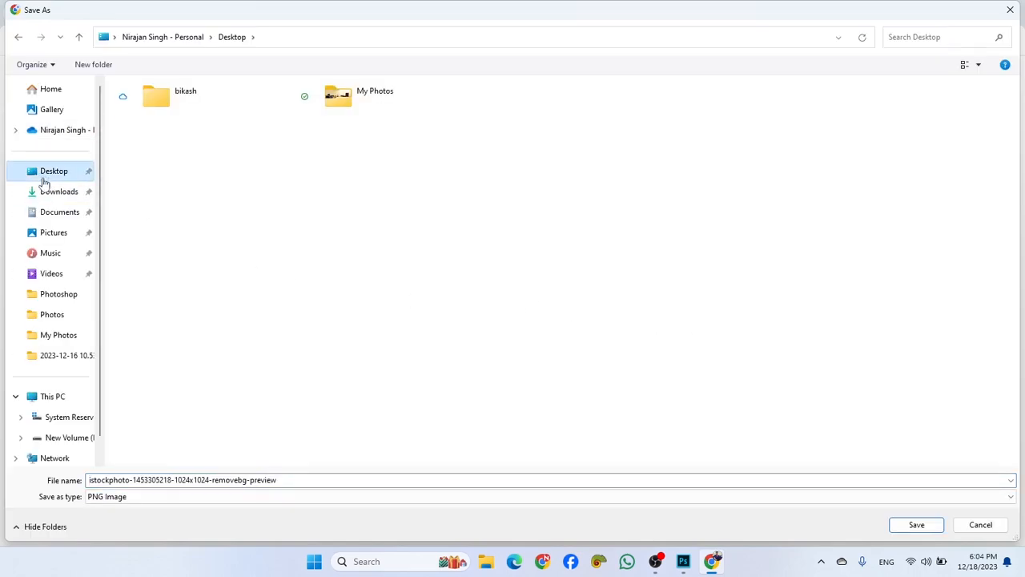
click(304, 480)
key(BackSpace)
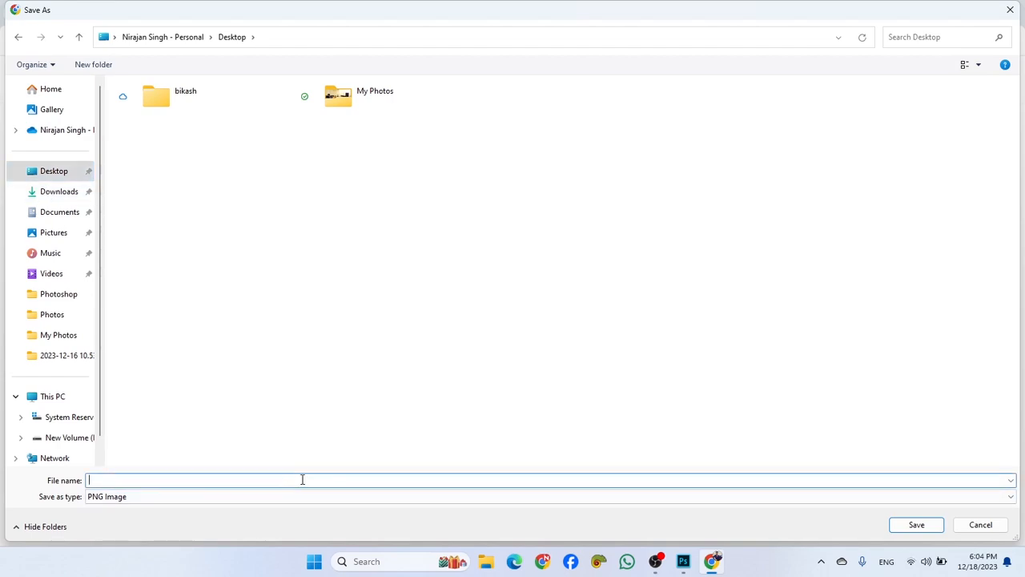
text(j)
click(915, 527)
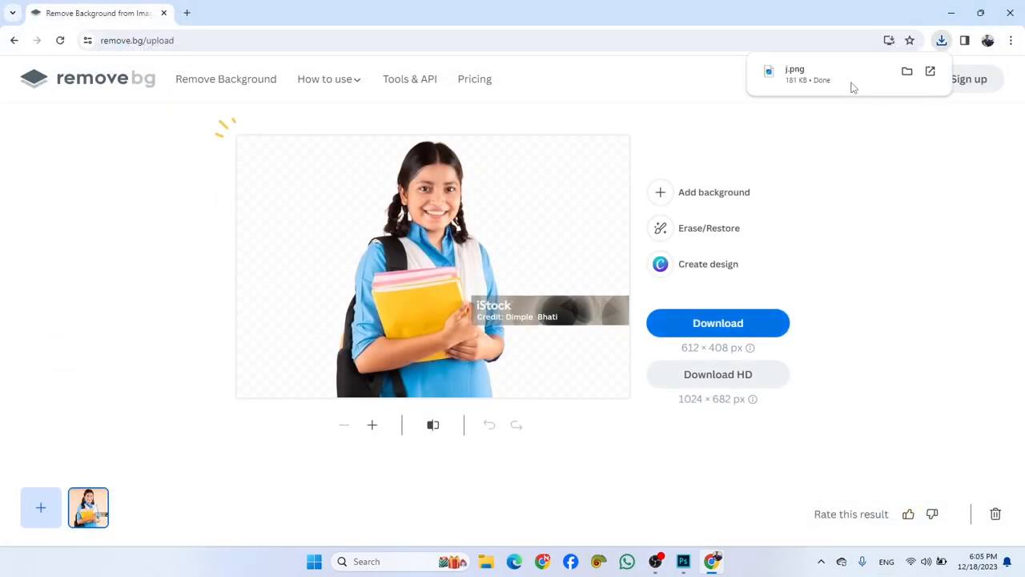
Switch back to Photoshop and place the PNG file j from the Desktop as an embedded image in the blank document.
click(948, 15)
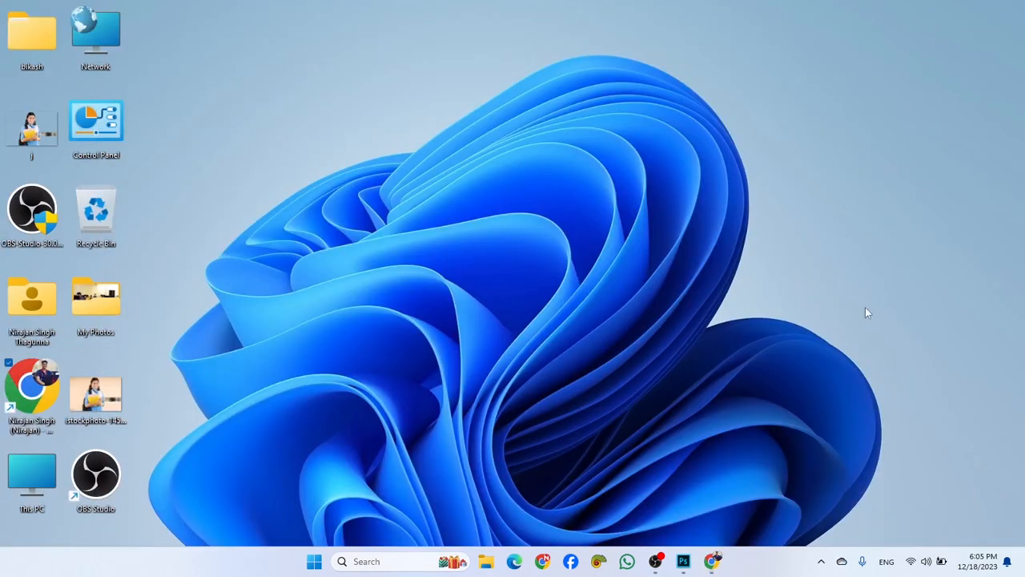
click(685, 561)
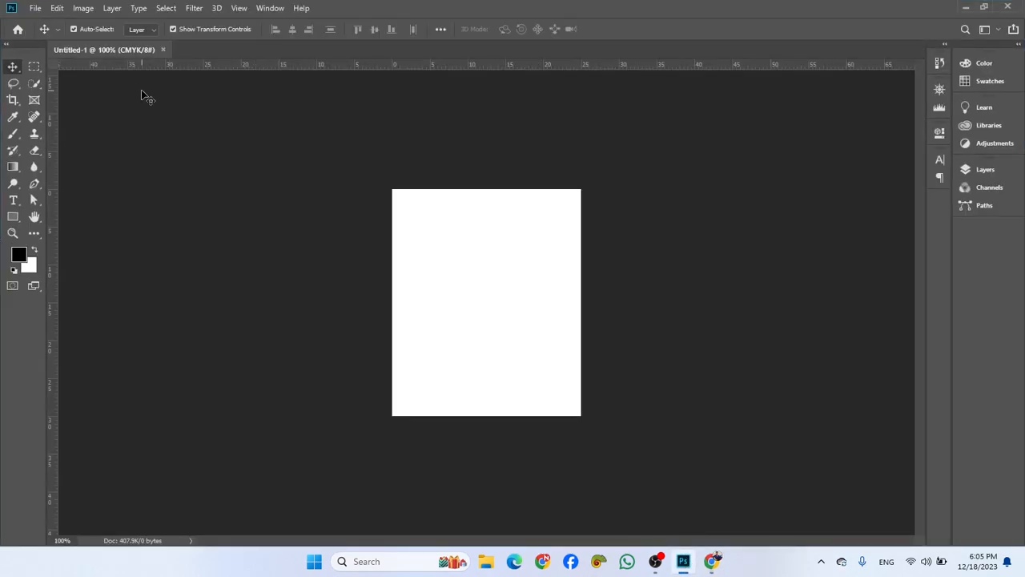
click(35, 8)
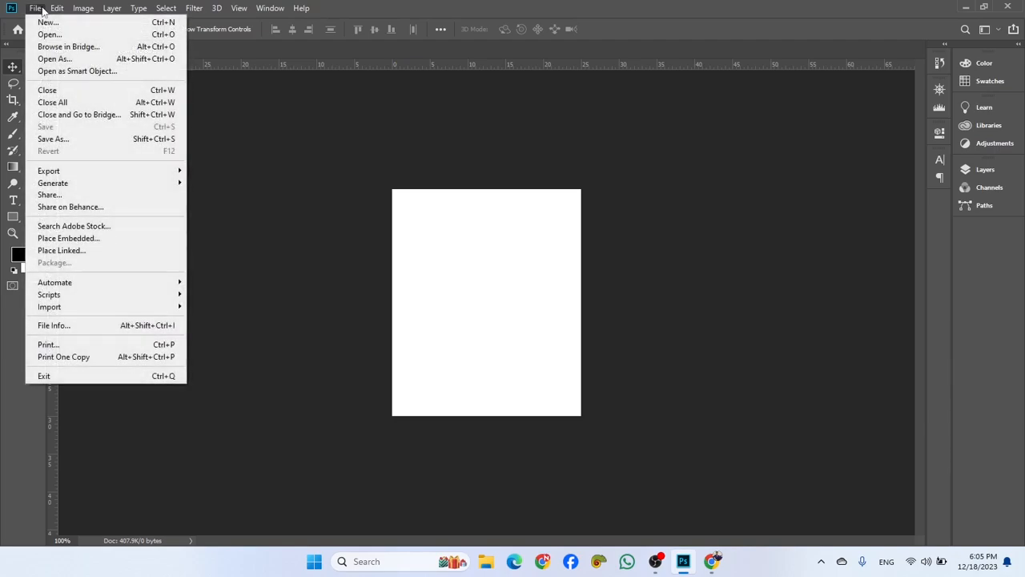
click(77, 240)
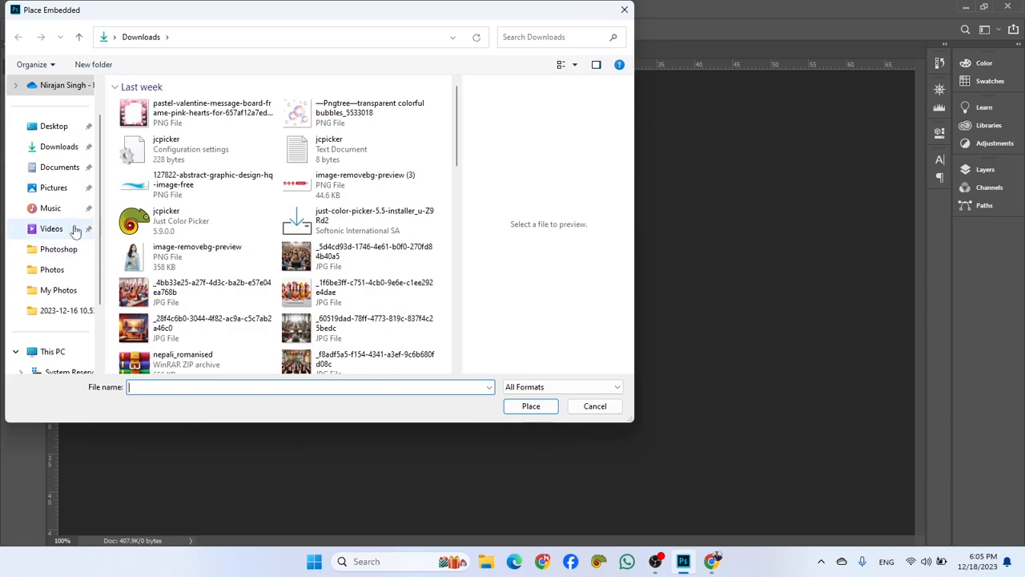
click(53, 128)
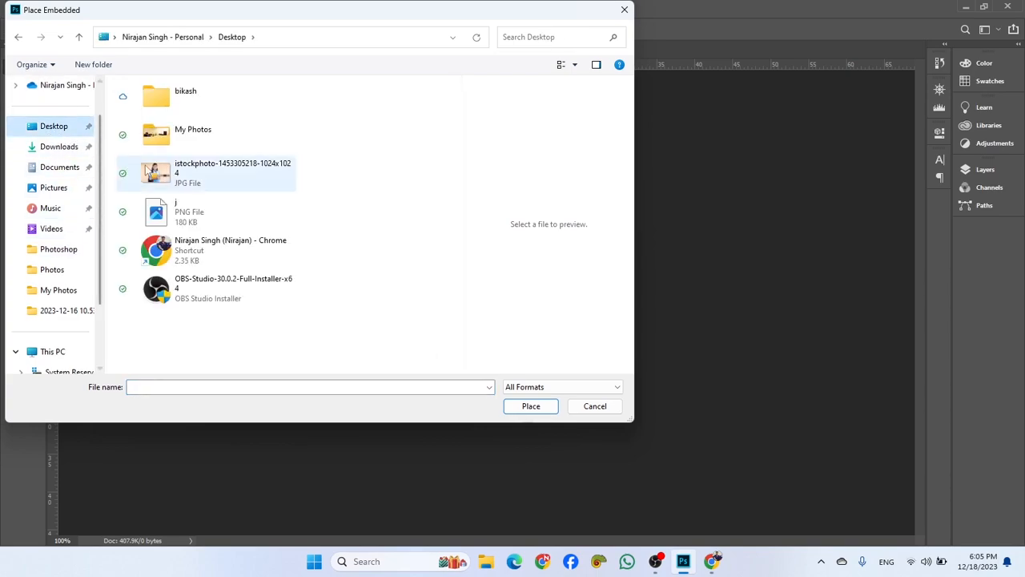
click(180, 216)
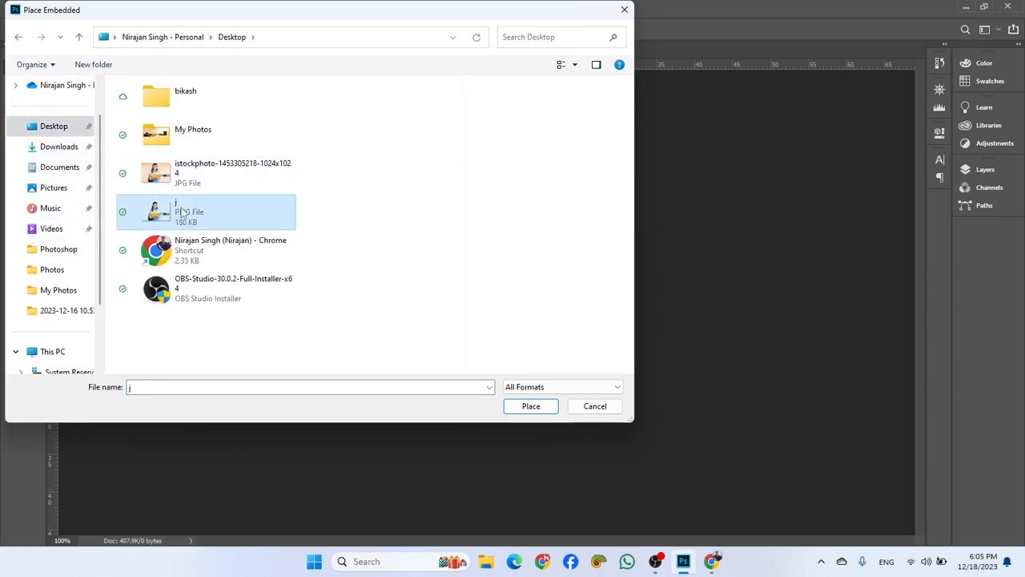
click(521, 409)
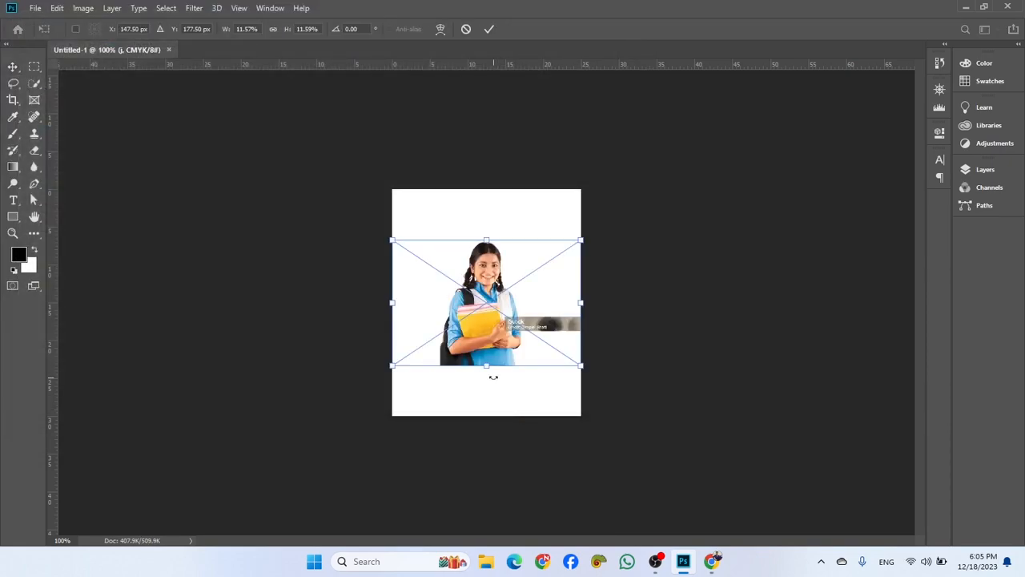
Enlarge the placed schoolgirl cutout and position it so her head and shoulders fill the photo with some space above the hair.
drag(488, 366, 561, 496)
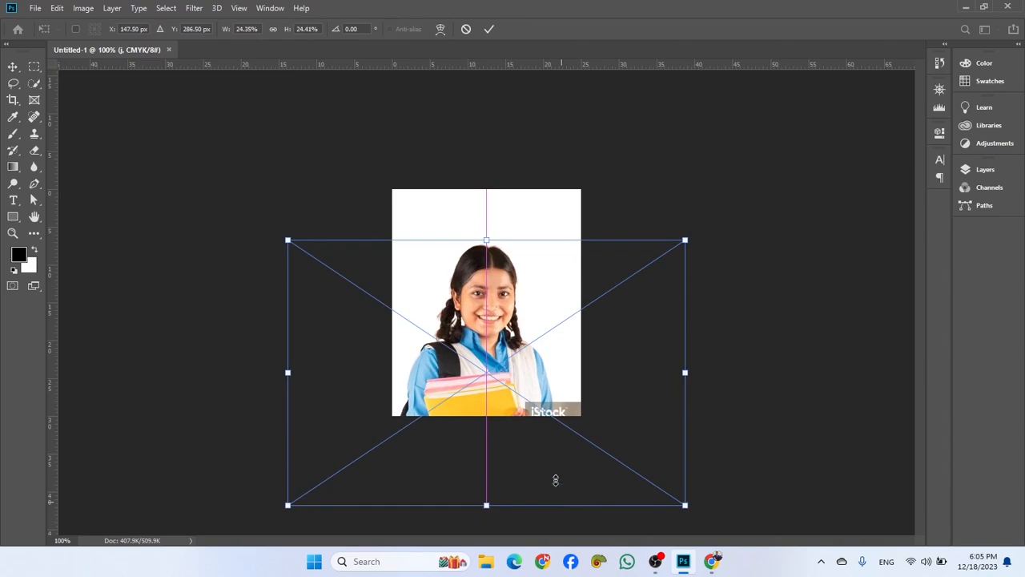
drag(487, 238, 487, 174)
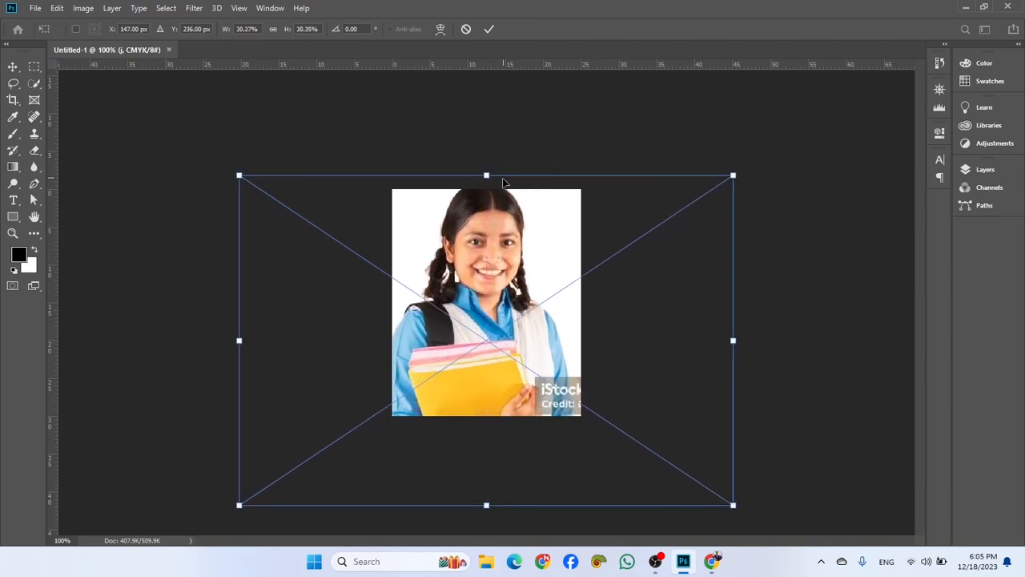
drag(500, 215, 527, 252)
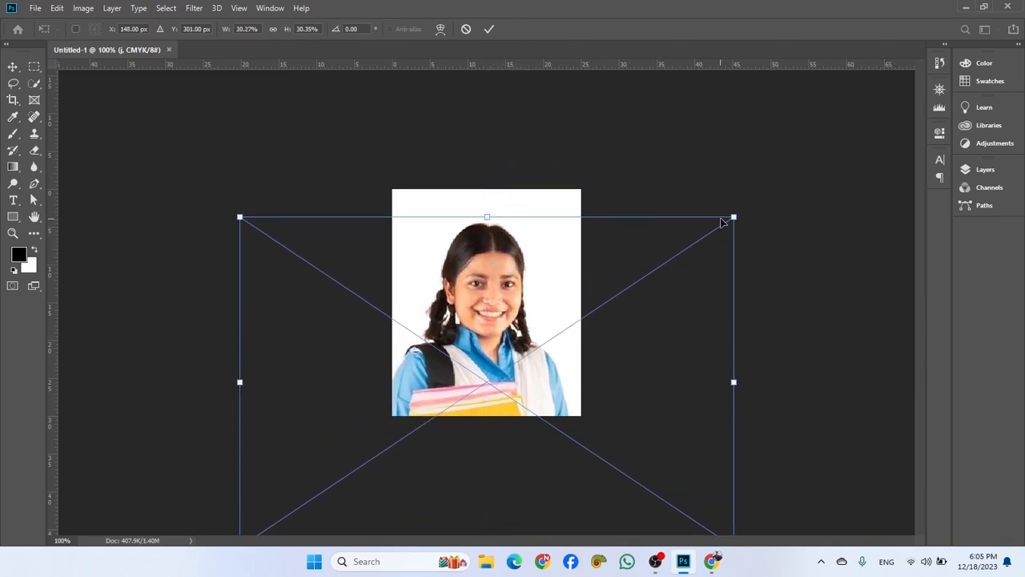
drag(734, 217, 767, 193)
drag(491, 306, 482, 322)
key(Return)
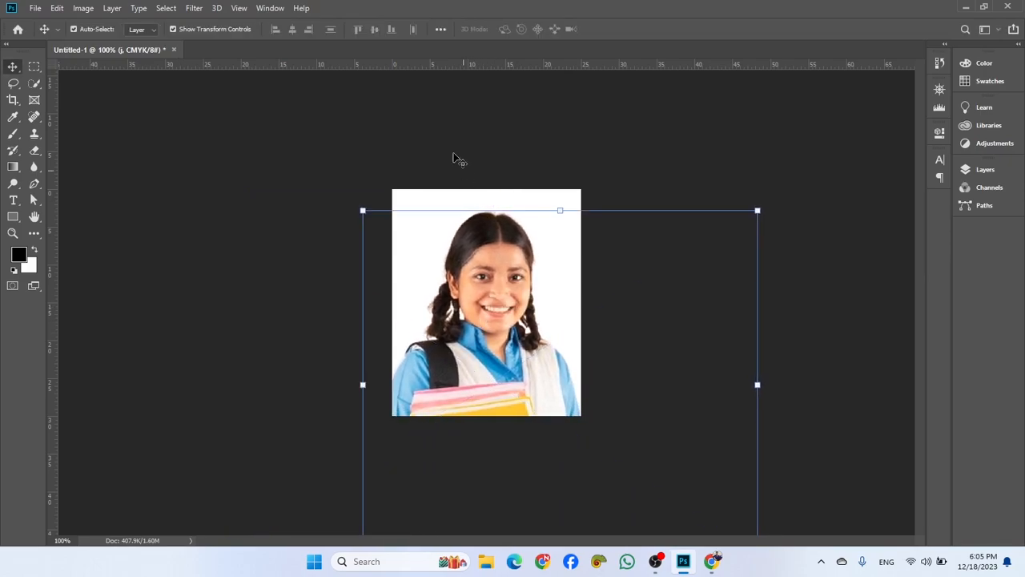
drag(490, 280, 505, 241)
click(494, 138)
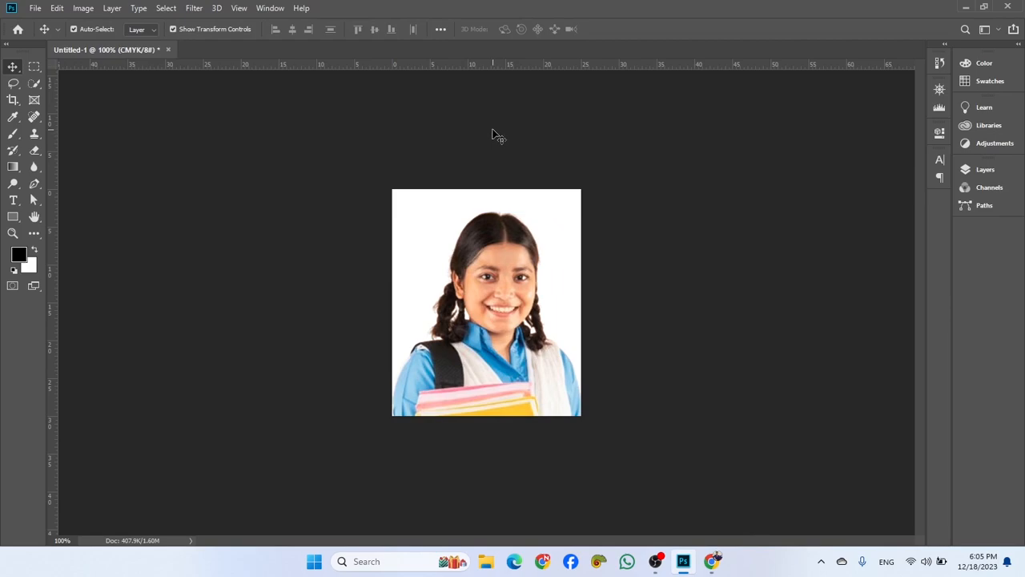
Fill the Background layer behind the girl with a bright magenta-pink foreground colour.
key(F7)
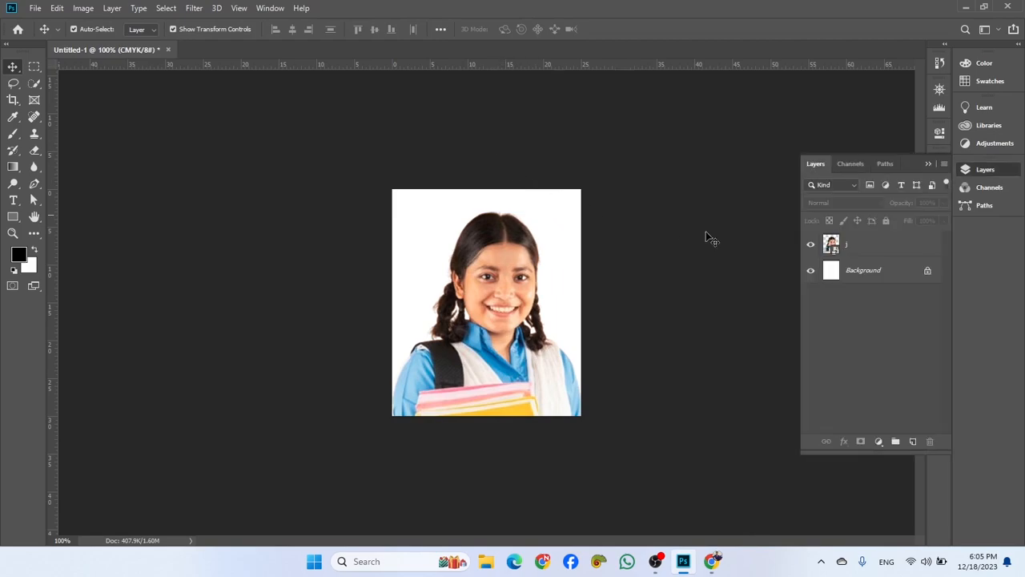
click(881, 278)
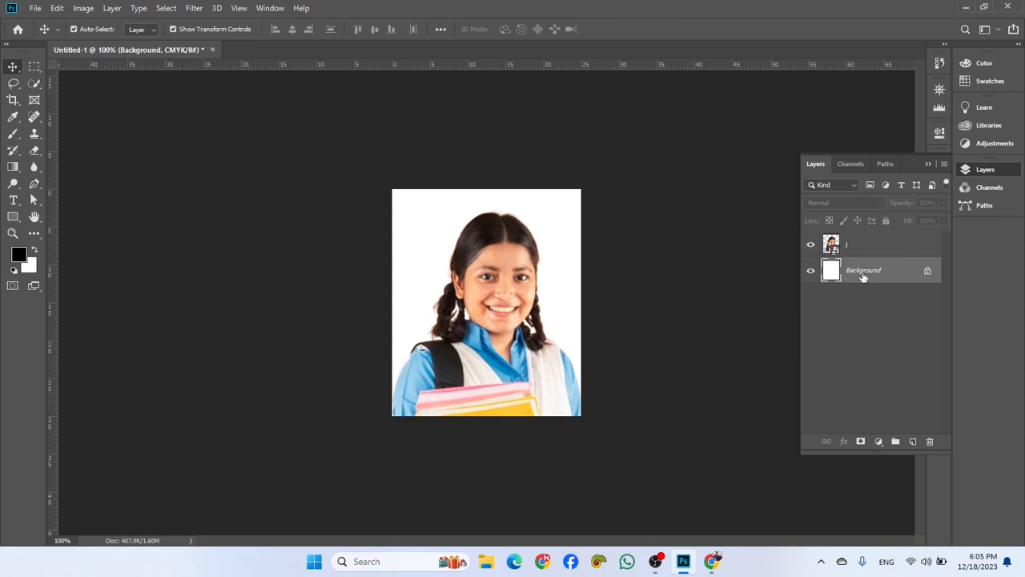
click(19, 256)
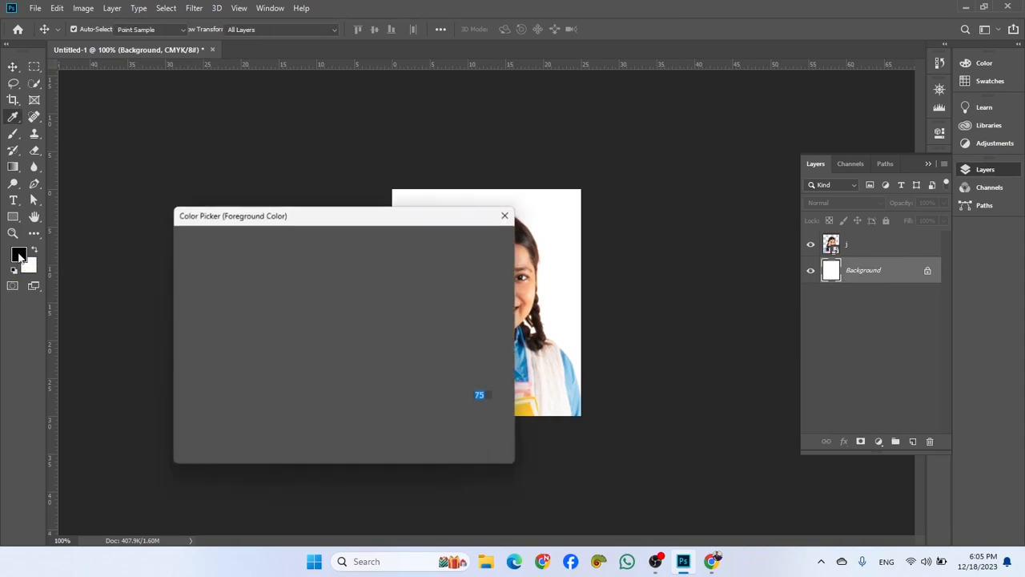
mouse_move(305, 266)
mouse_down()
mouse_move(318, 256)
mouse_move(304, 251)
mouse_up()
click(474, 240)
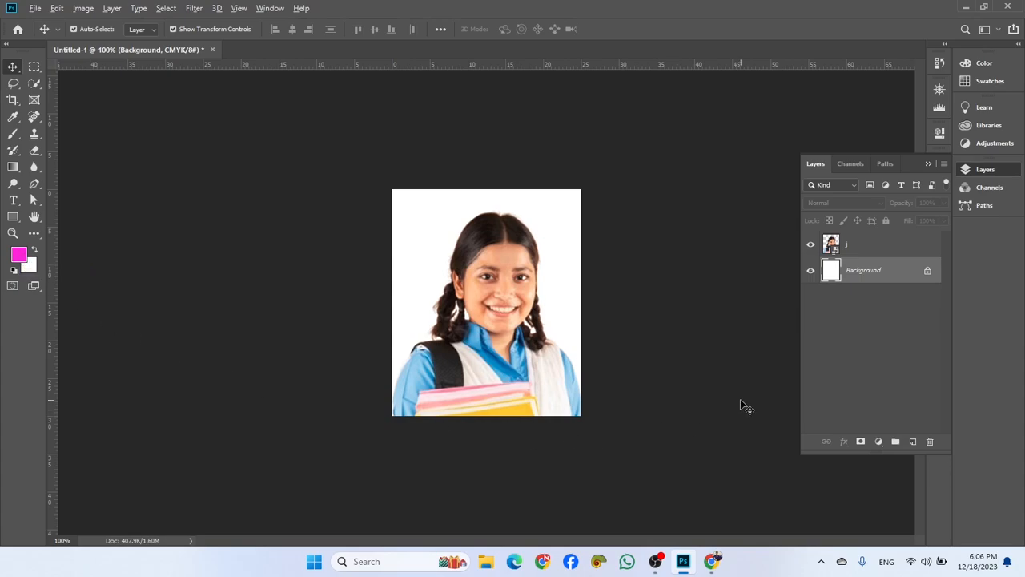
key(alt+BackSpace)
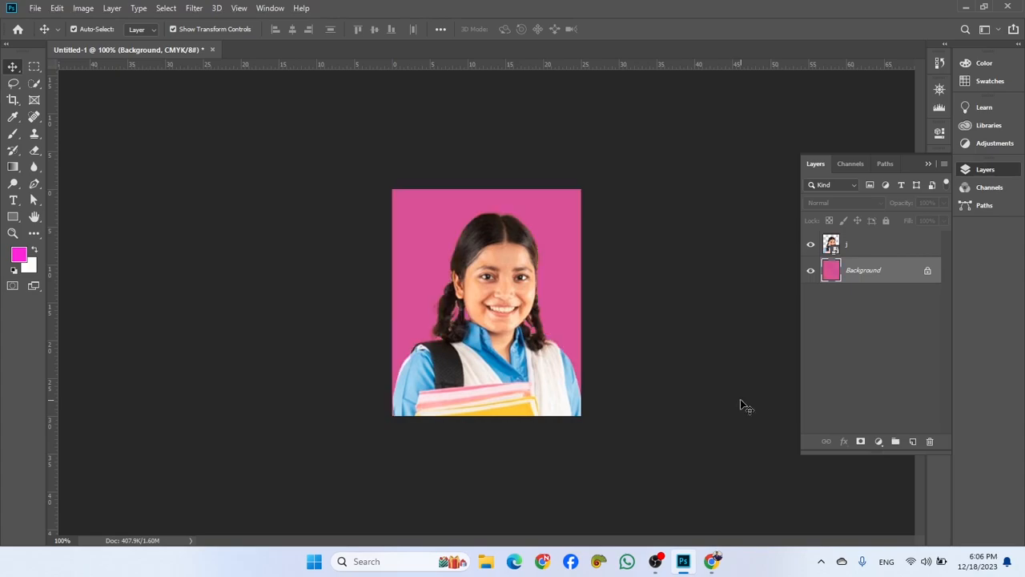
Merge layer j with the Background layer and unlock the merged layer.
key(ctrl)
click(885, 254)
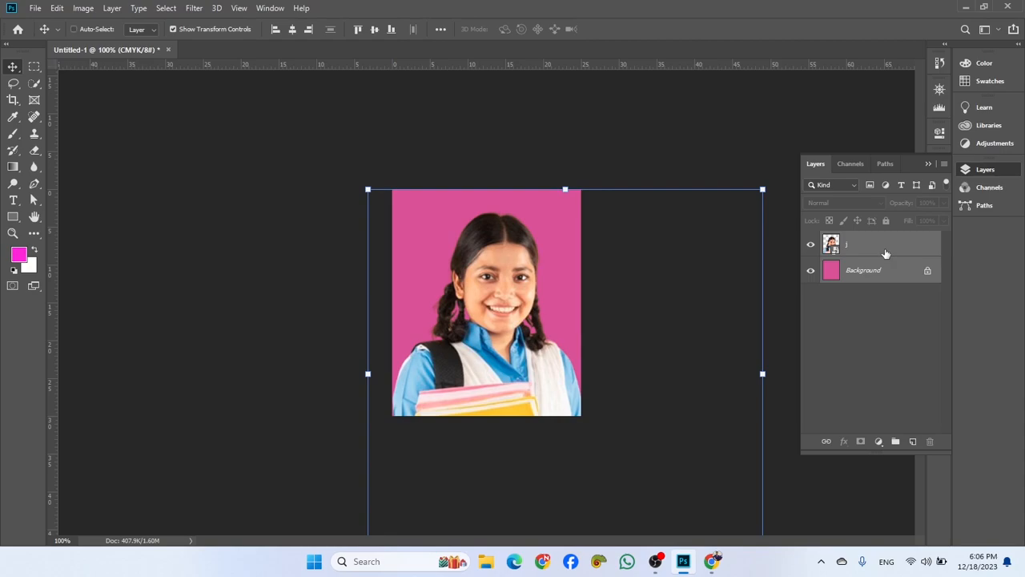
key(ctrl+e)
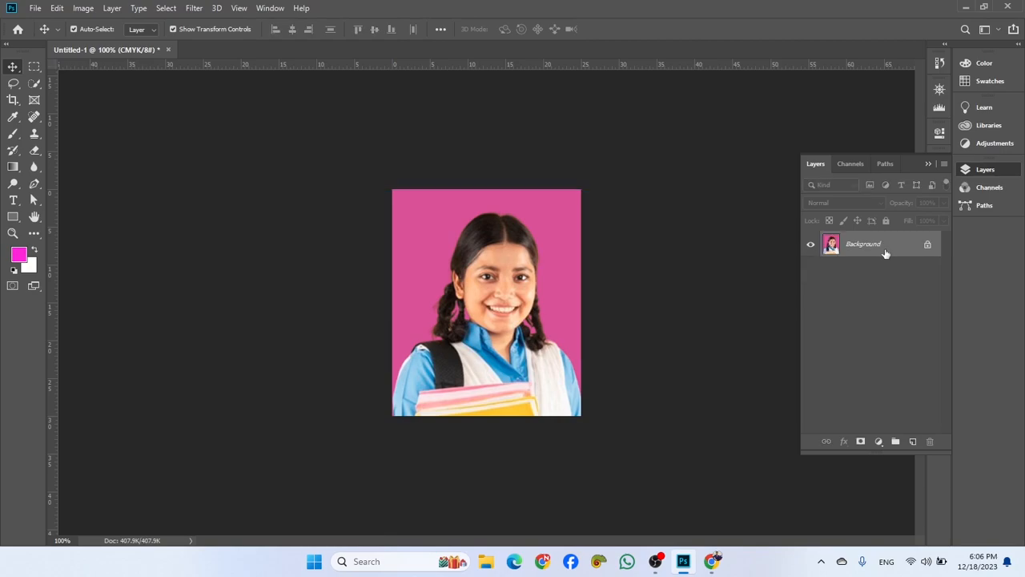
click(928, 246)
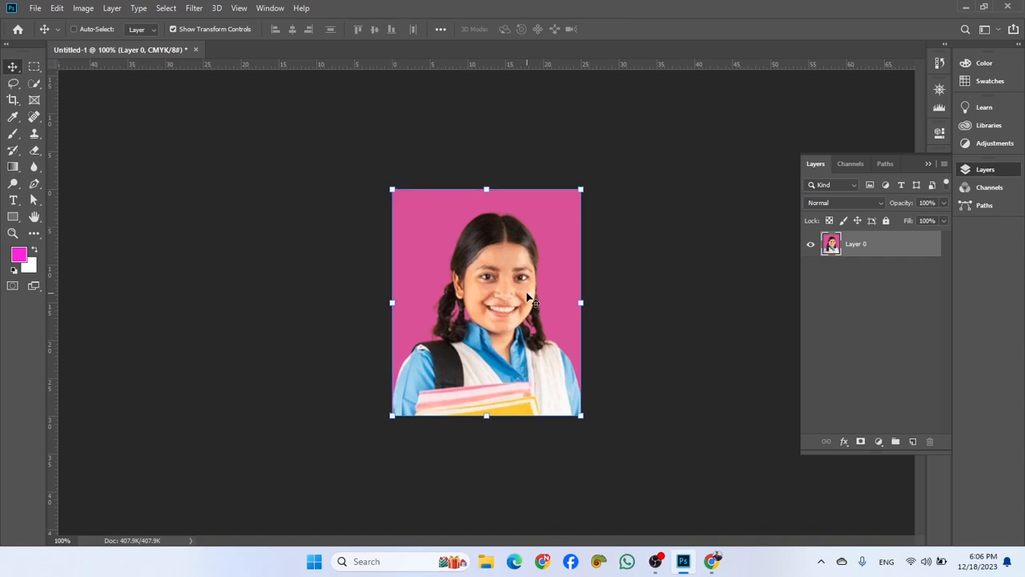
Select the whole photo and stroke the selection in black, 5 px wide, with the location set to Inside.
click(35, 68)
key(ctrl+a)
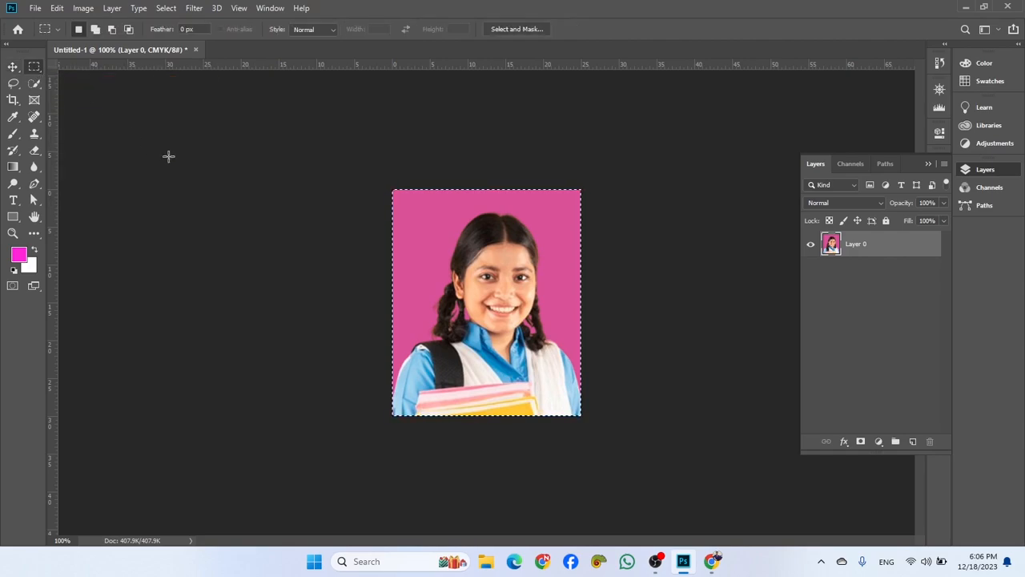
right_click(481, 263)
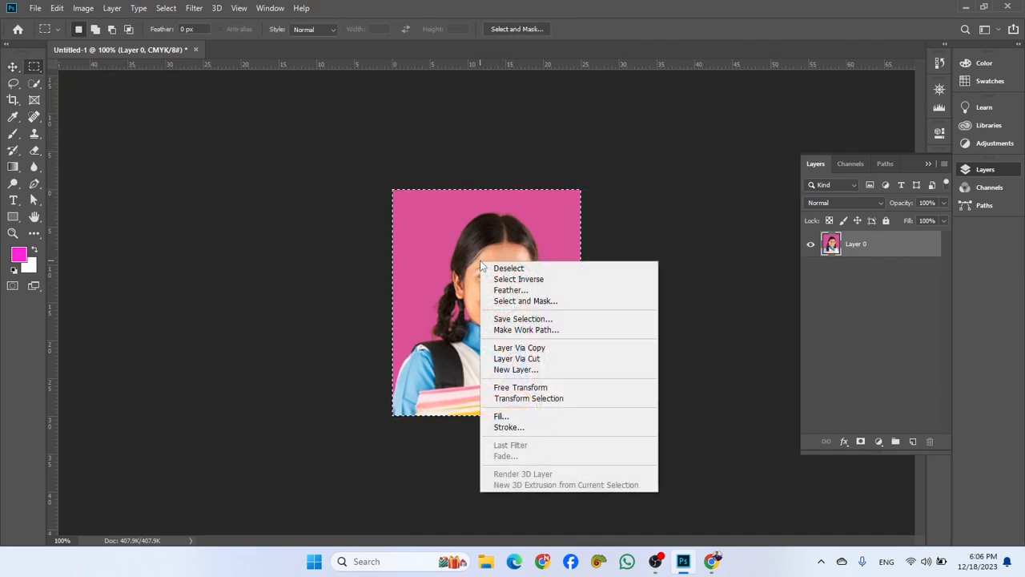
click(513, 427)
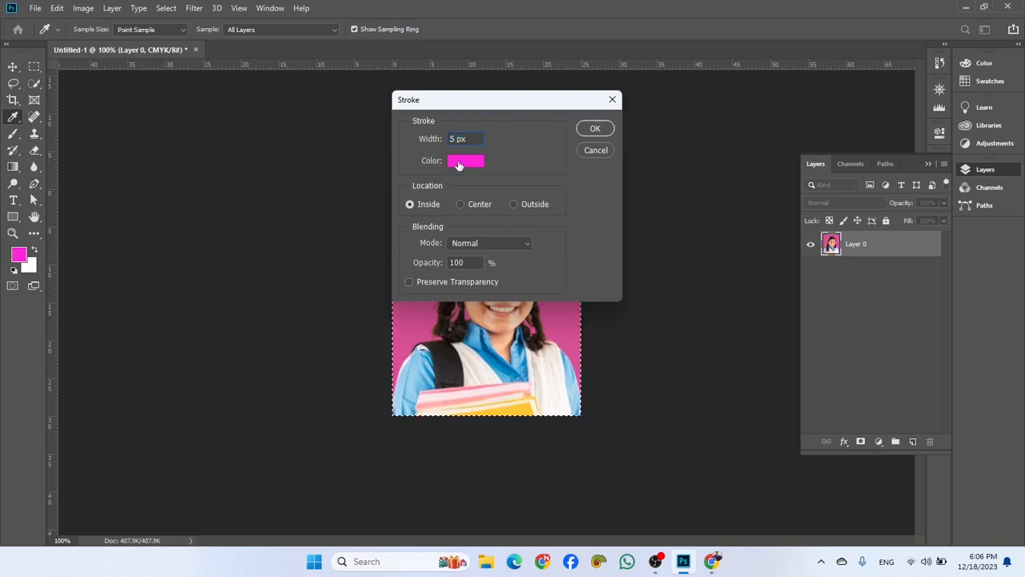
click(459, 164)
drag(293, 356, 230, 409)
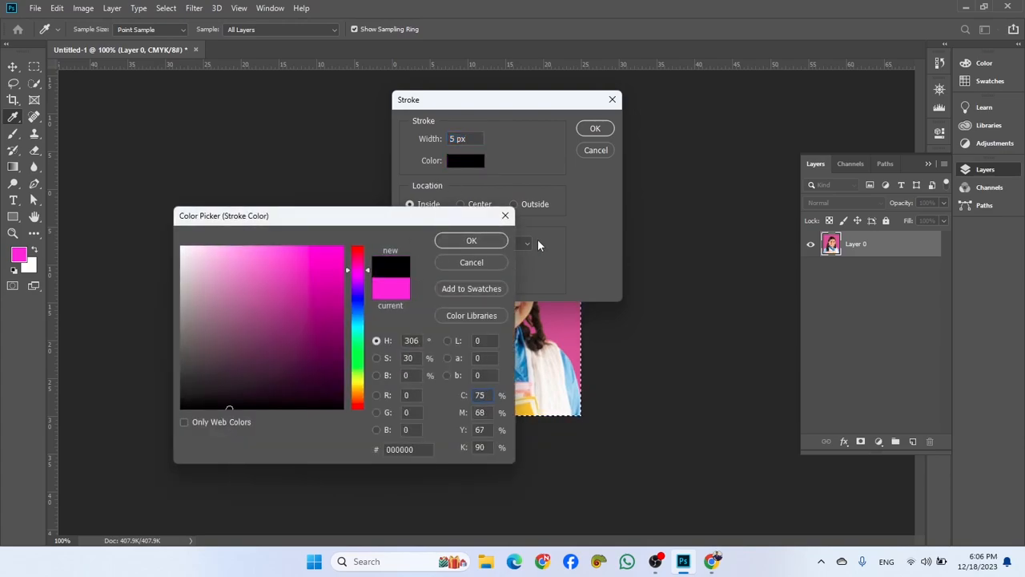
click(490, 241)
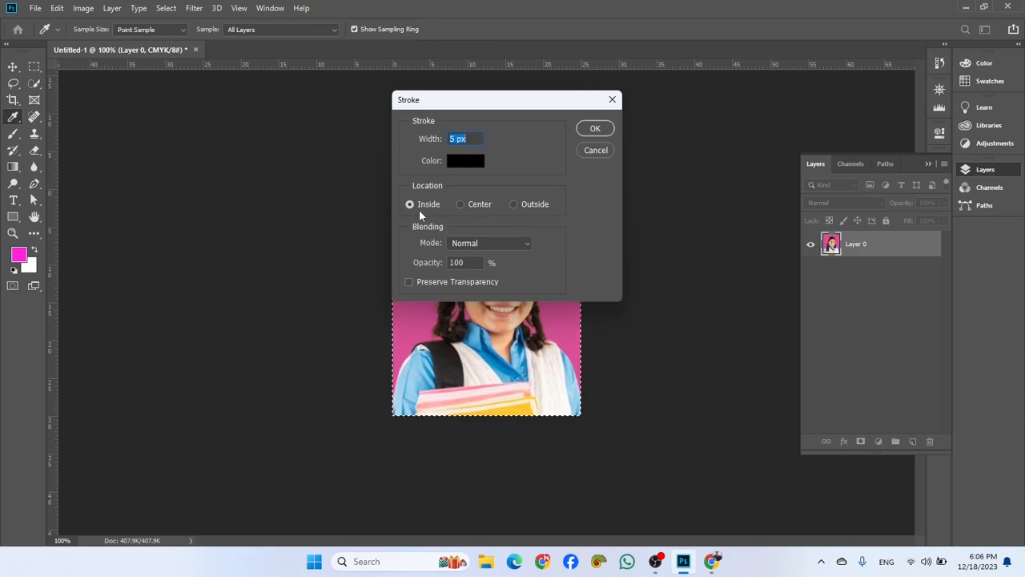
click(596, 130)
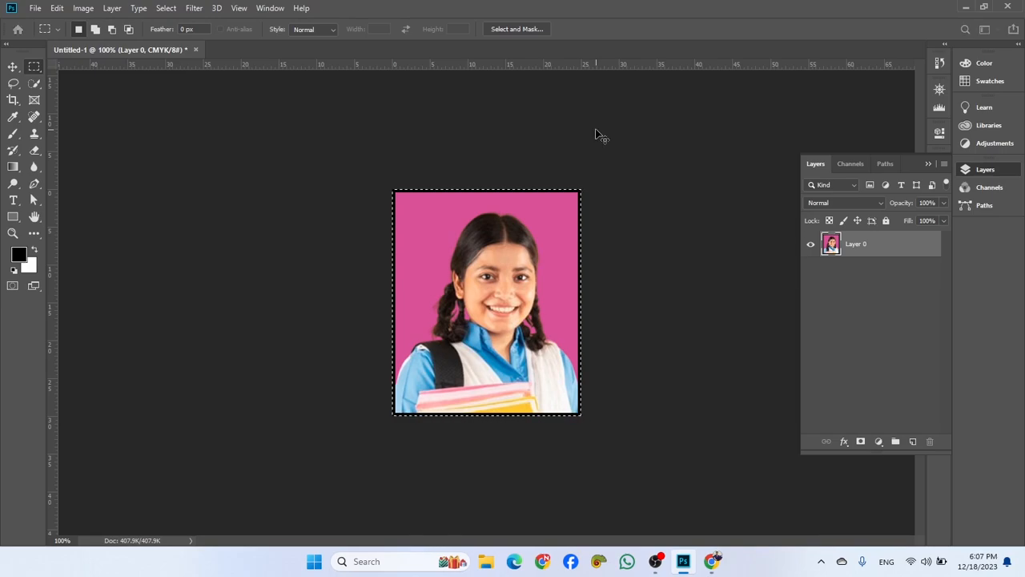
Create a new blank A4 portrait document from the Print presets.
key(ctrl+n)
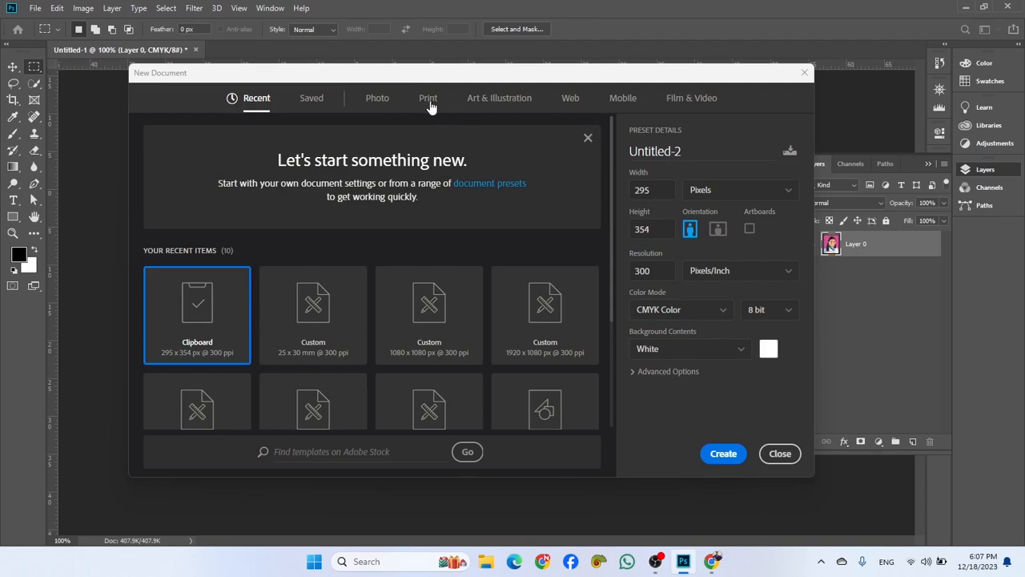
click(424, 102)
click(525, 216)
click(707, 455)
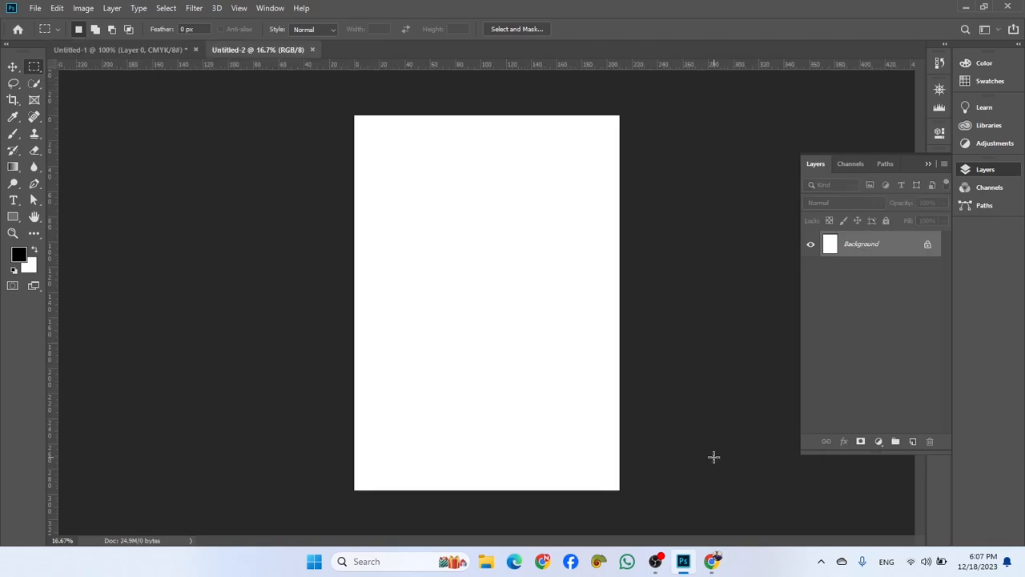
Paste the bordered photo into the A4 page and move it to the page's upper-left corner, leaving a small margin.
key(ctrl+0)
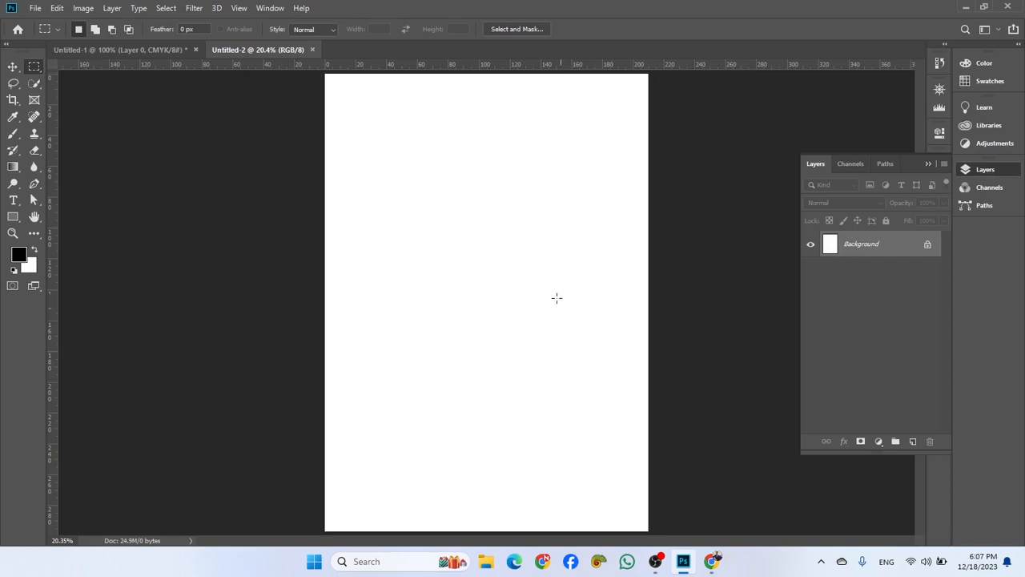
scroll(510, 158, up, 1)
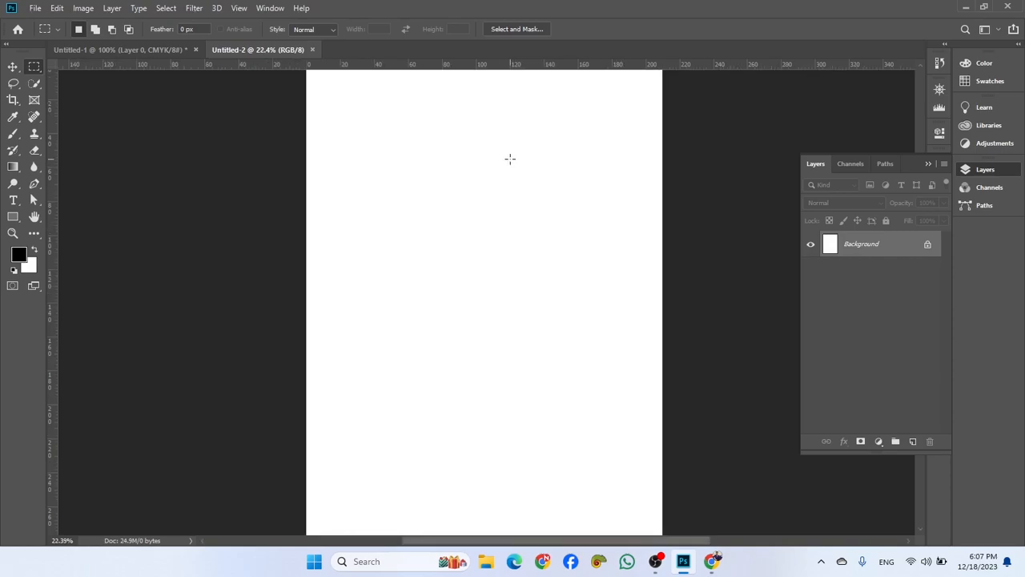
scroll(510, 158, up, 4)
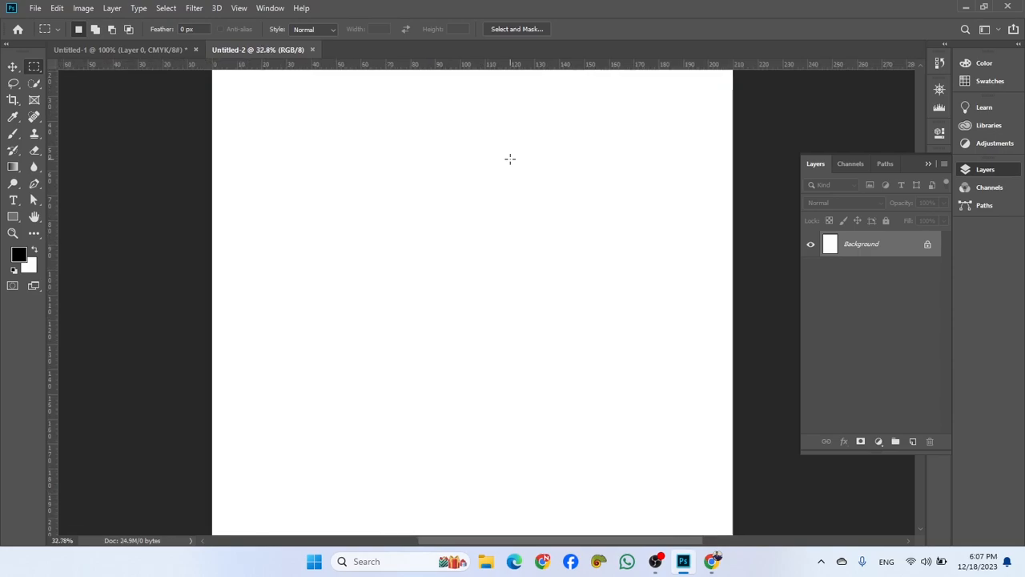
drag(488, 153, 430, 209)
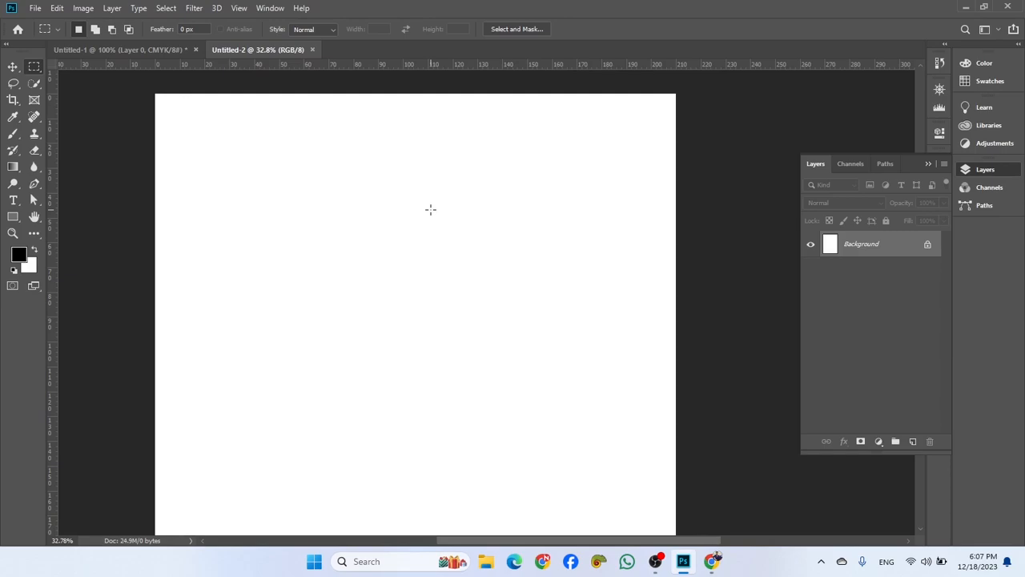
key(ctrl+v)
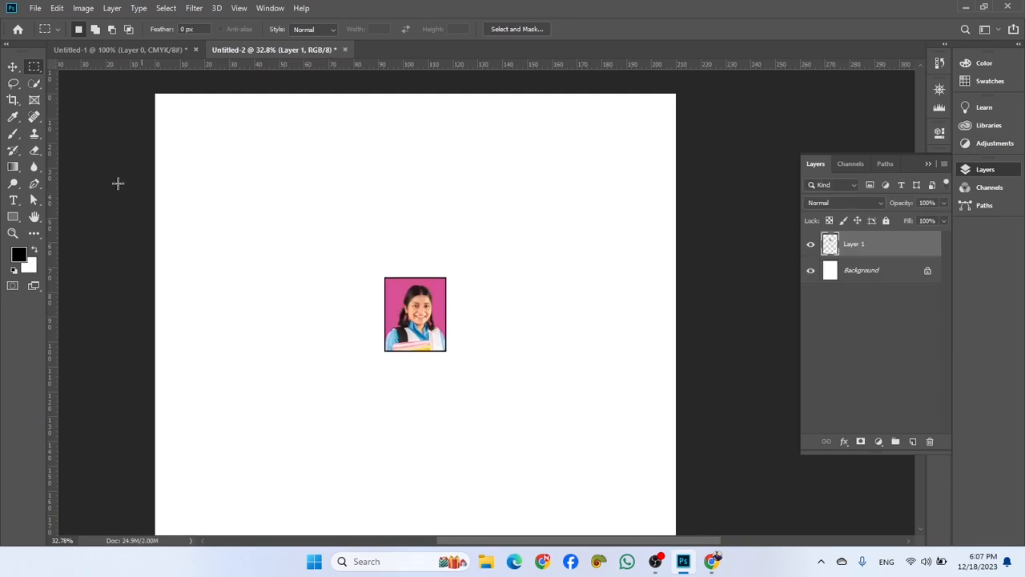
click(13, 66)
drag(404, 306, 188, 140)
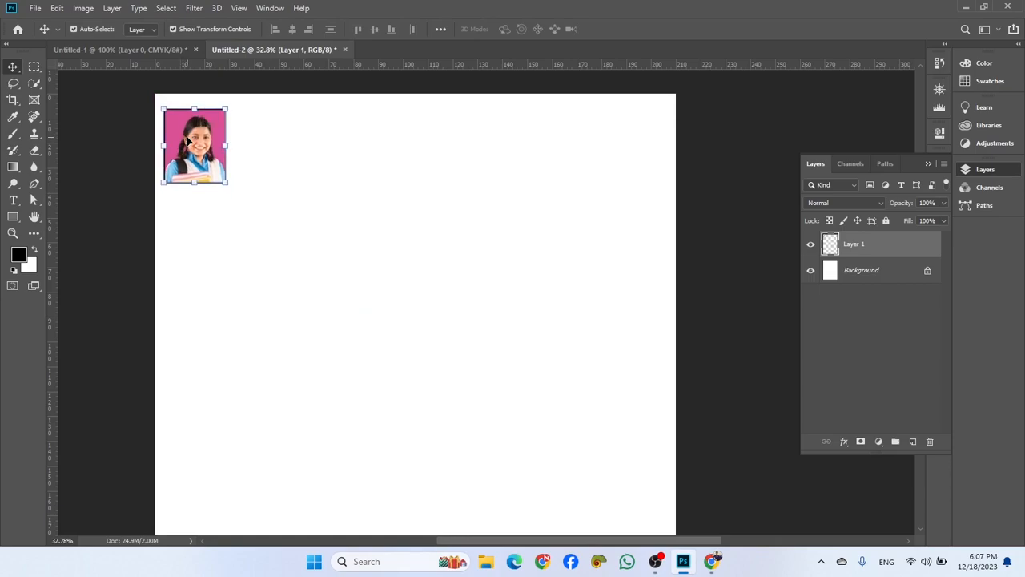
Duplicate the photo layer and free-transform the copy to X about 494 px, beside the original with a narrow gap.
key(ctrl)
key(ctrl+j)
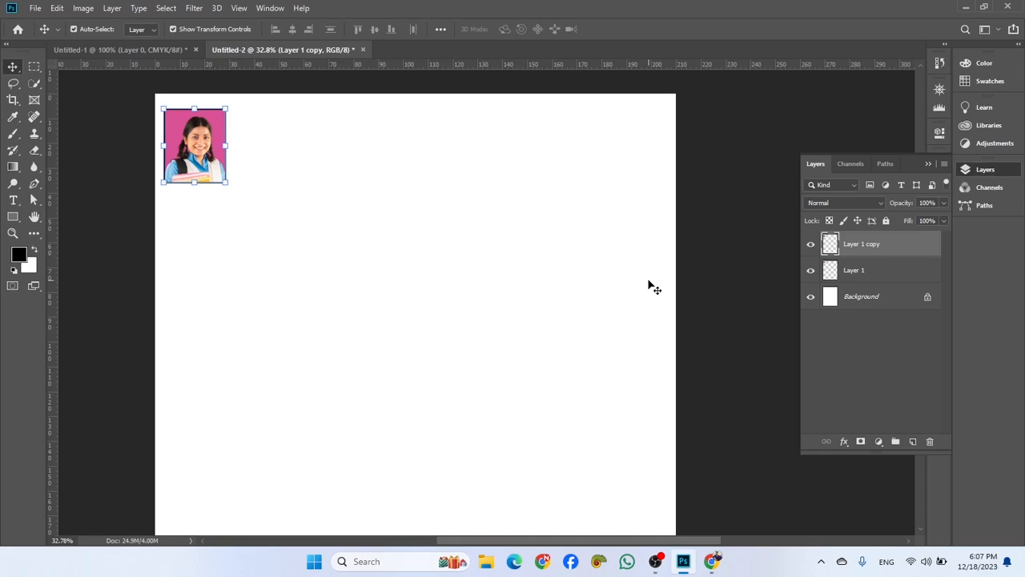
key(ctrl+t)
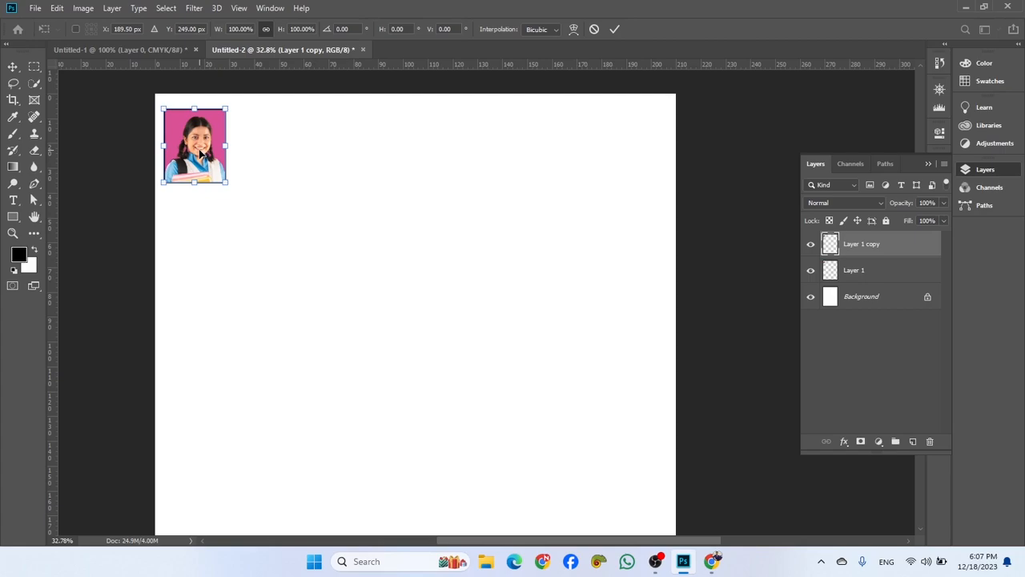
drag(197, 151, 258, 150)
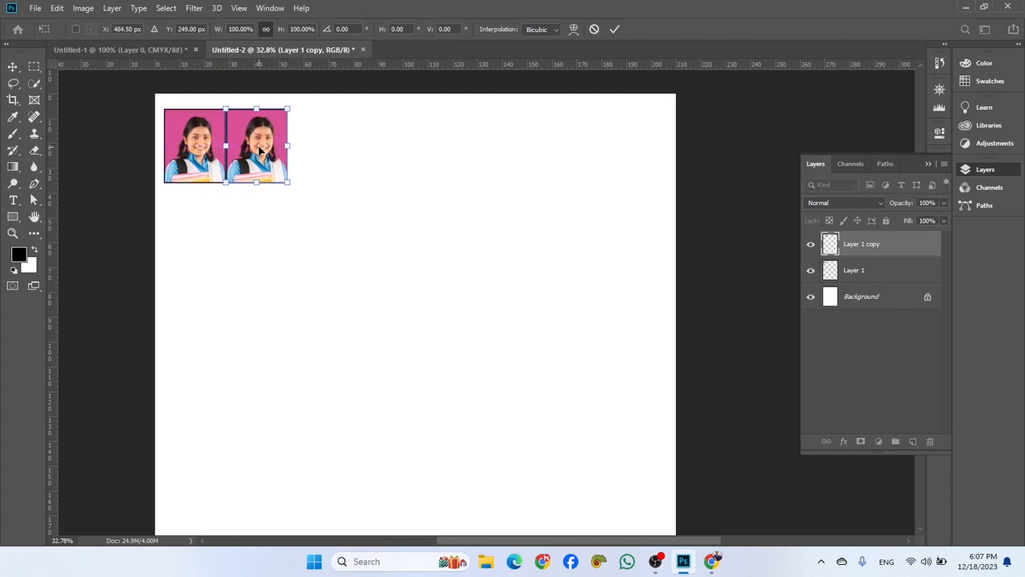
drag(258, 150, 261, 150)
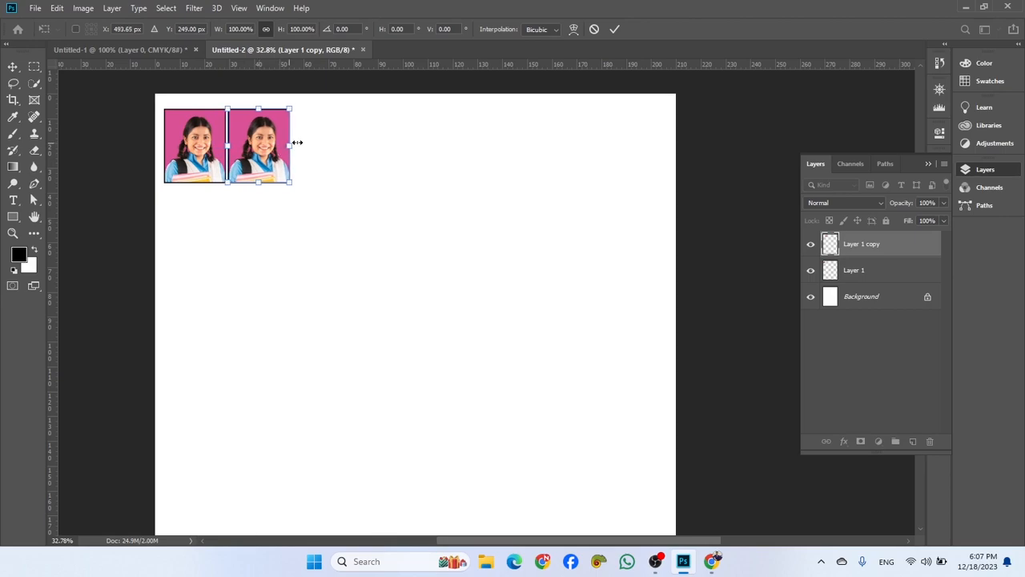
click(614, 30)
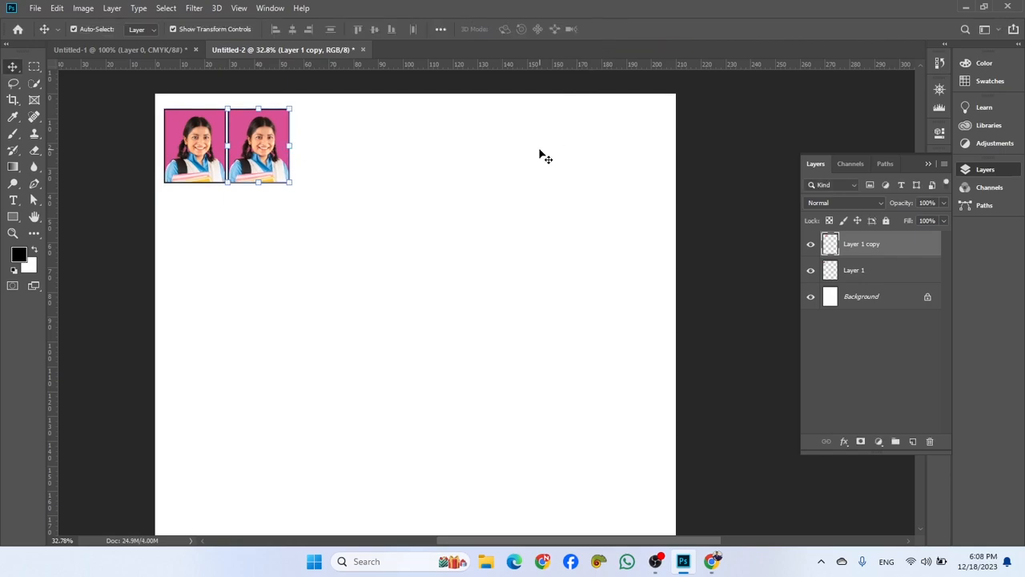
Repeat the duplicate-and-move transform six times to complete a row of eight photos across the page.
key(ctrl)
key(ctrl+alt+shift+t)
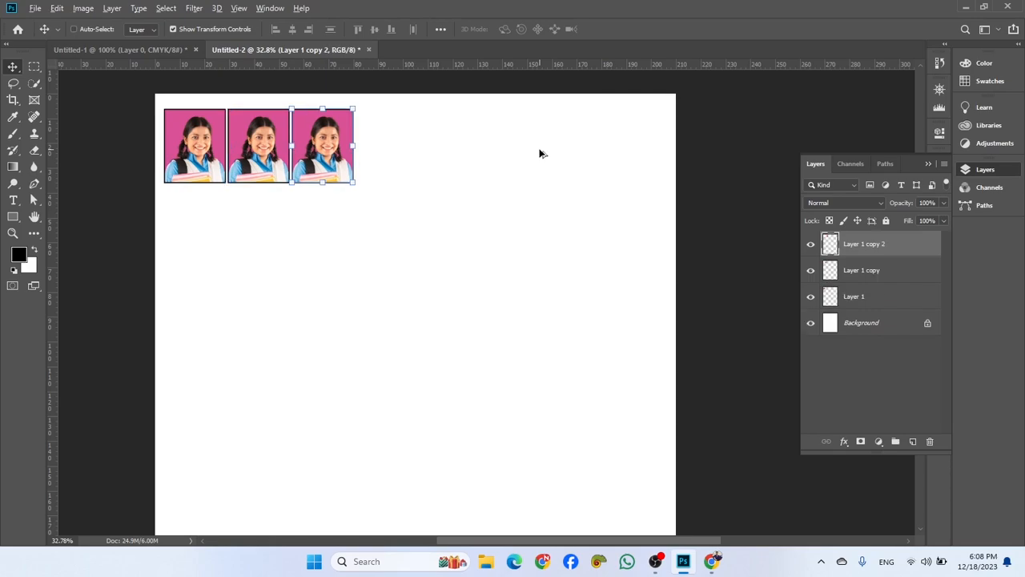
key(ctrl+alt+shift+t)
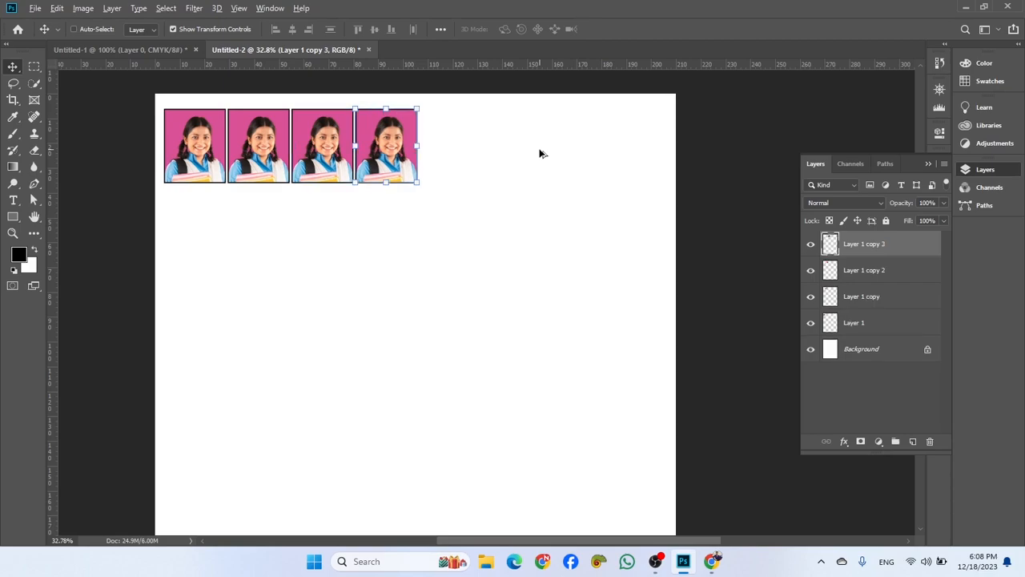
key(ctrl+alt+shift+t)
key(ctrl+alt+shift+t)
key(ctrl+alt+shift+t)
key(ctrl+alt+shift+t)
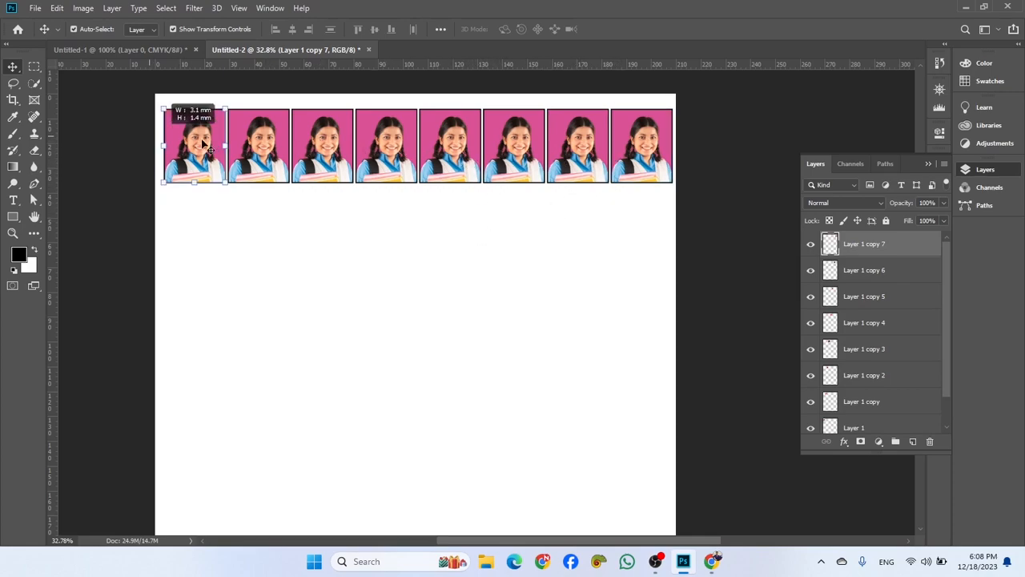
Select all eight photos and nudge the row slightly left so its side margins on the page are even.
drag(183, 112, 847, 180)
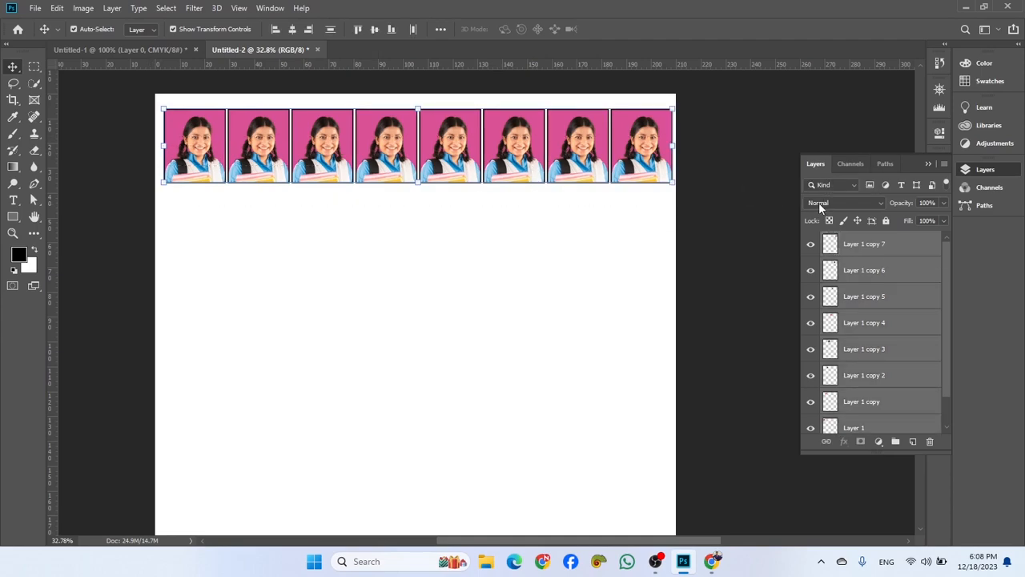
key(shift+Left)
key(shift+Left)
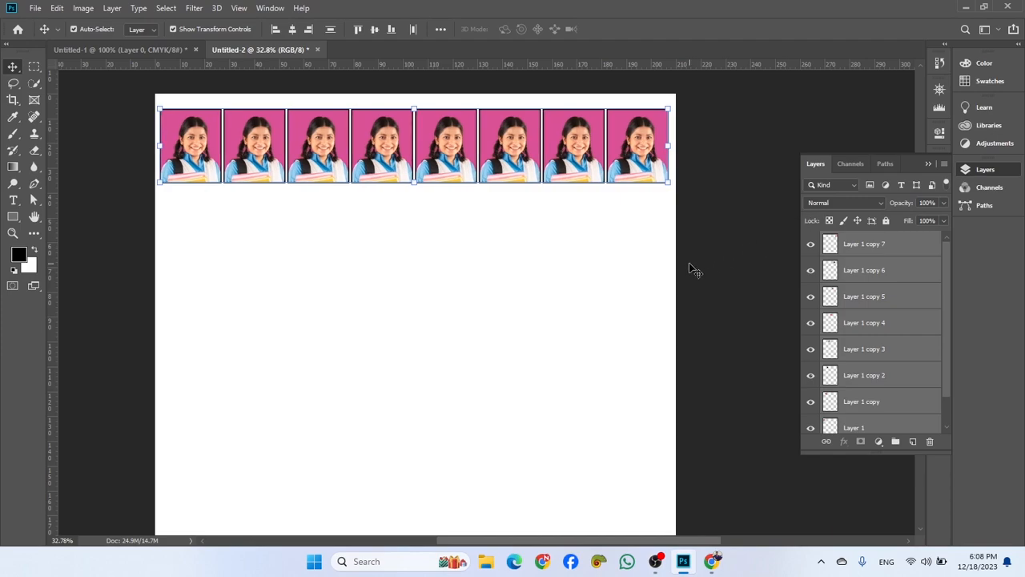
click(639, 270)
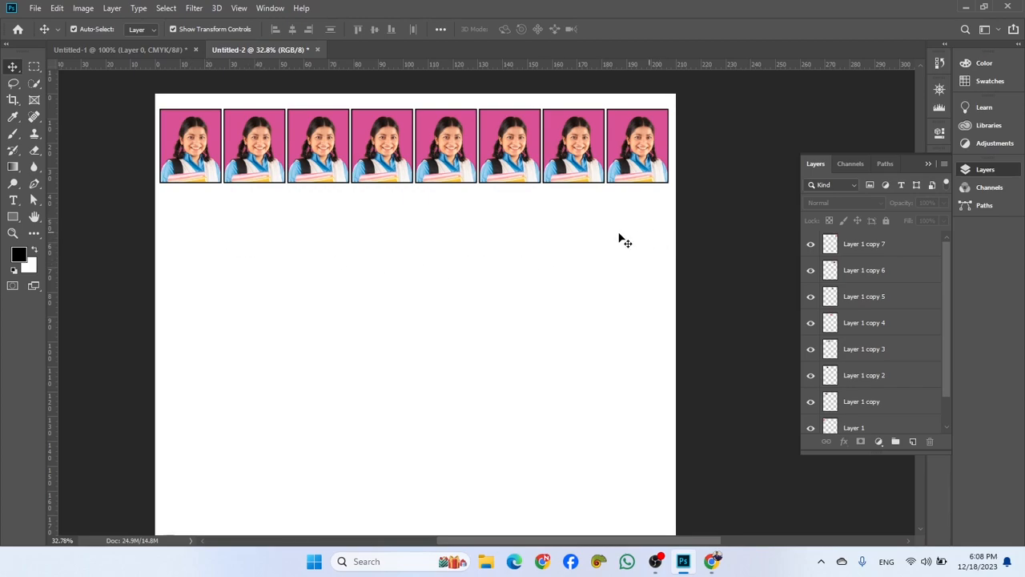
Duplicate the row of eight photos directly below itself, and copy both rows beneath with a narrow gap to make four rows.
drag(130, 150, 707, 157)
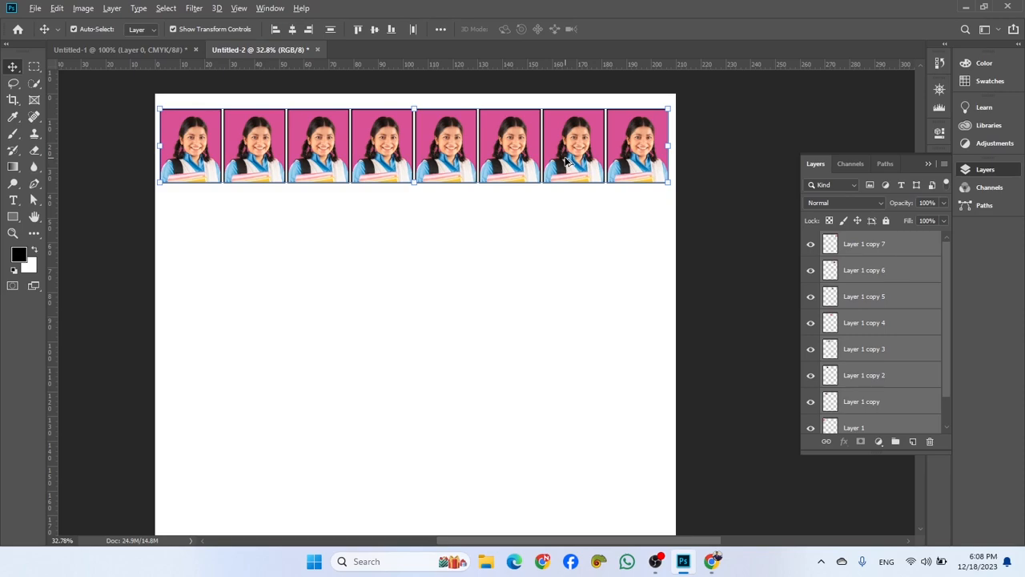
drag(566, 160, 570, 237)
drag(137, 144, 721, 264)
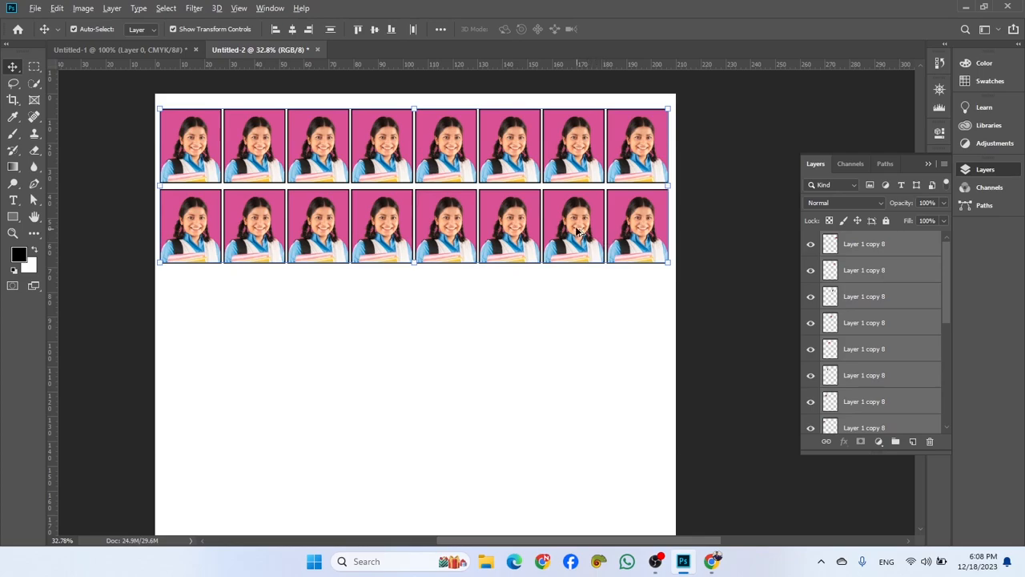
alt+drag(574, 224, 568, 382)
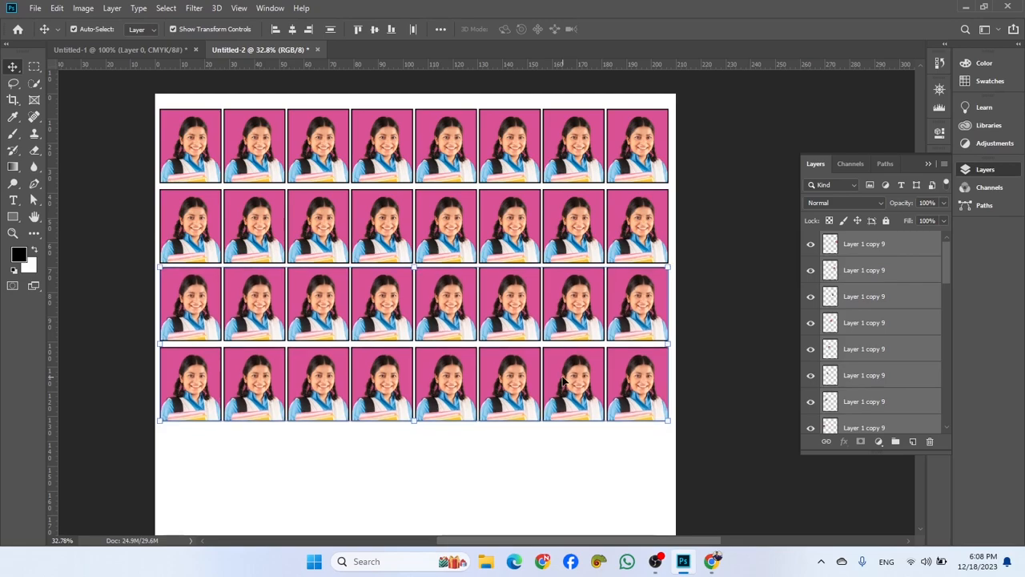
Duplicate the four rows below themselves and add one more copied row at the page bottom, filling the A4 page with nine rows.
scroll(561, 389, down, 3)
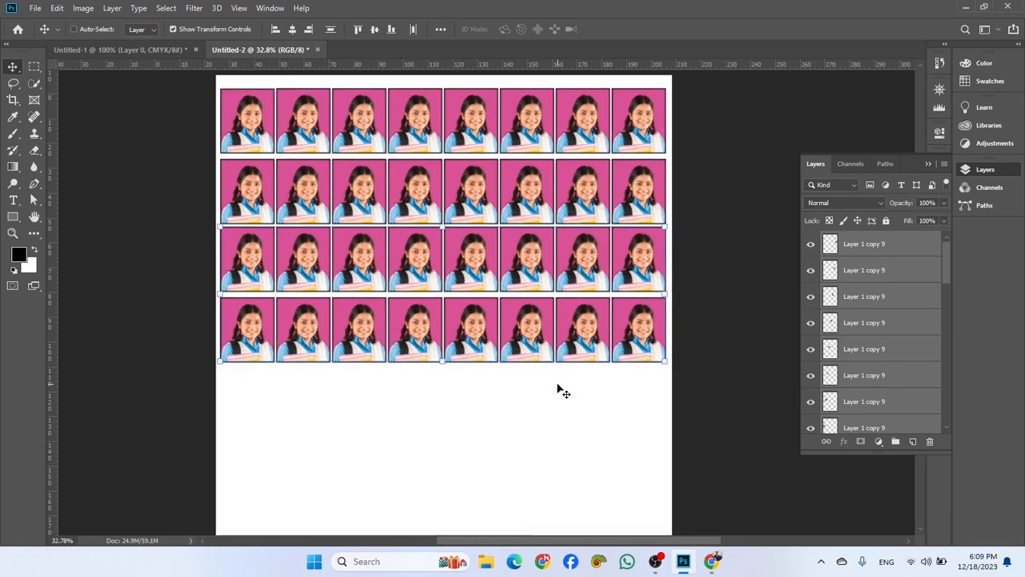
drag(259, 125, 728, 382)
drag(512, 170, 514, 361)
drag(302, 456, 732, 462)
drag(563, 450, 542, 503)
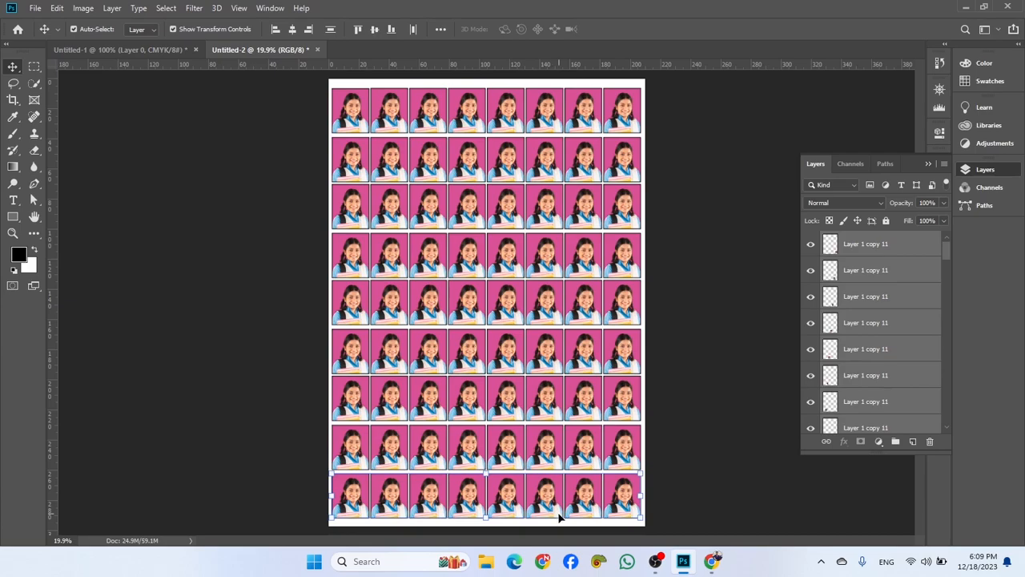
click(725, 327)
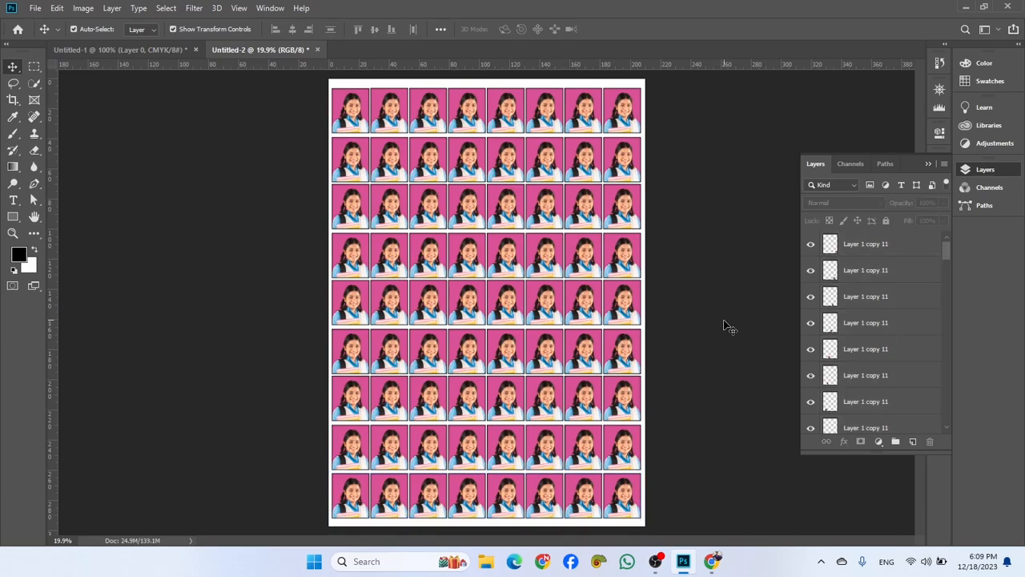